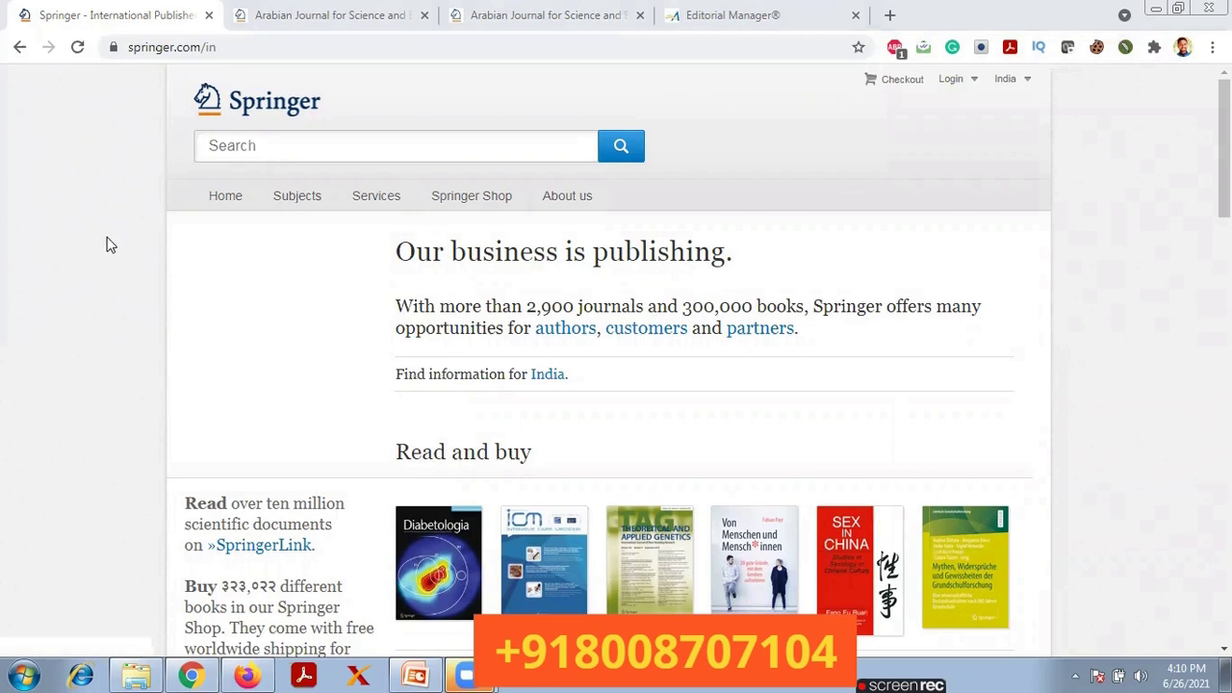
Look through the Springer India home page, covering its disciplines, publish and review options, tracking features and services for India
scroll(109, 255, down, 1)
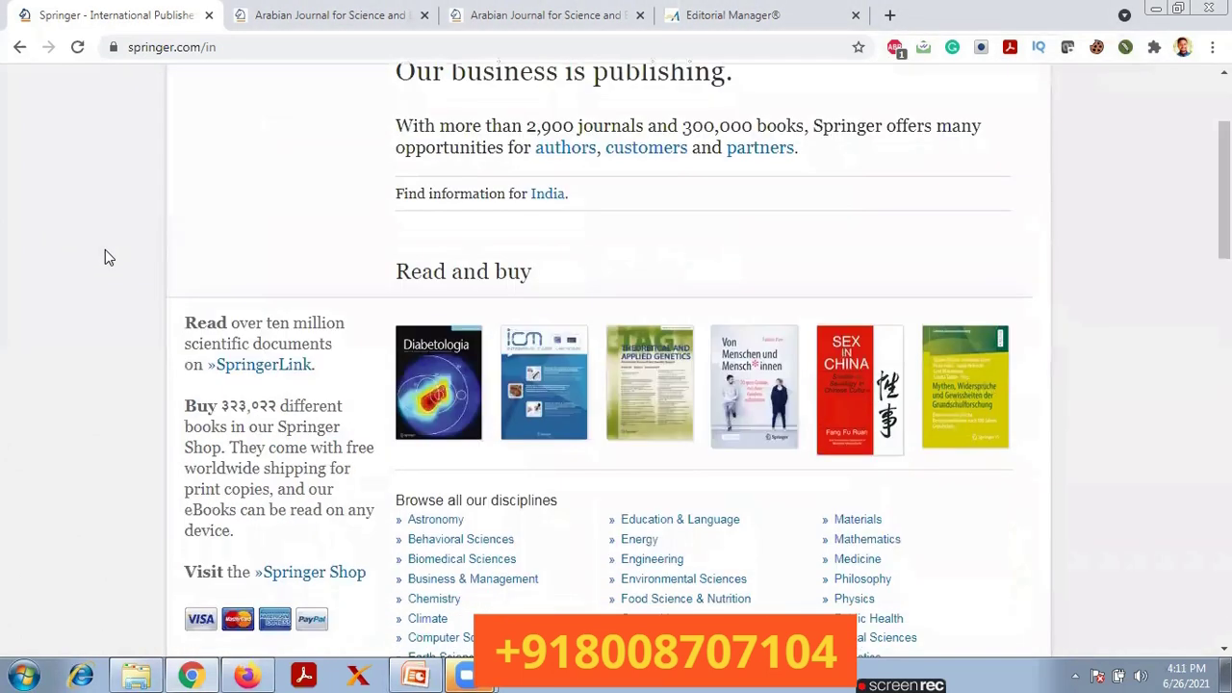
scroll(109, 256, down, 2)
scroll(109, 257, down, 1)
scroll(109, 257, down, 5)
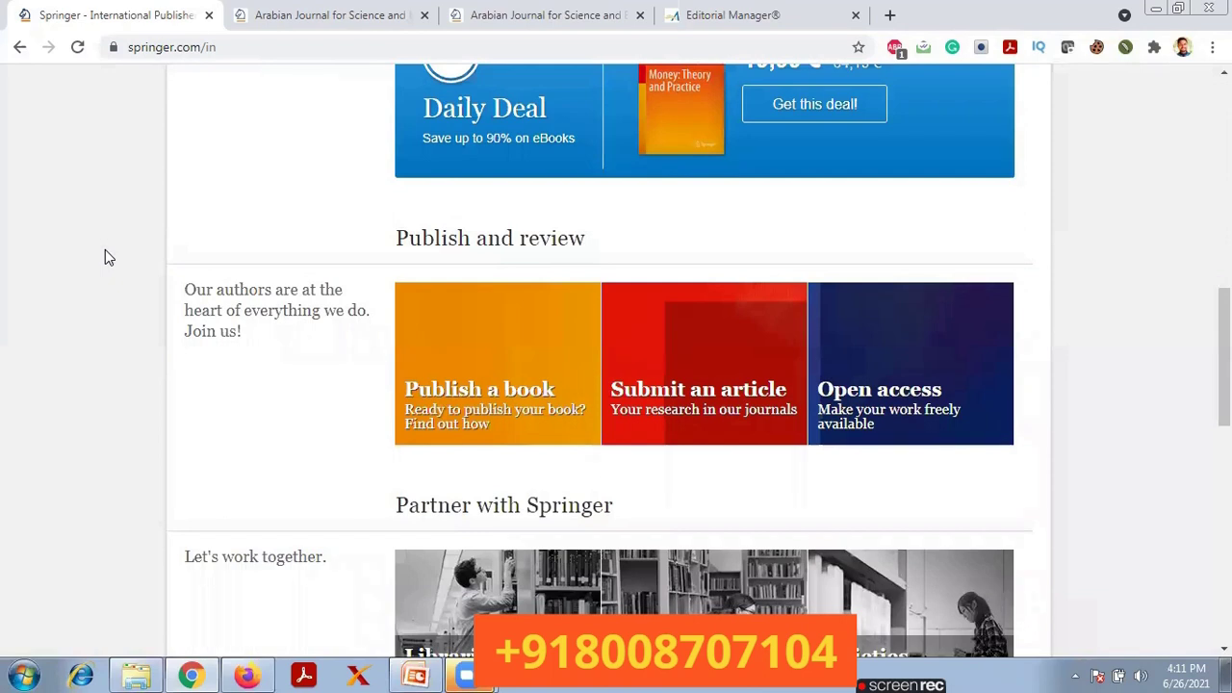
scroll(108, 257, down, 4)
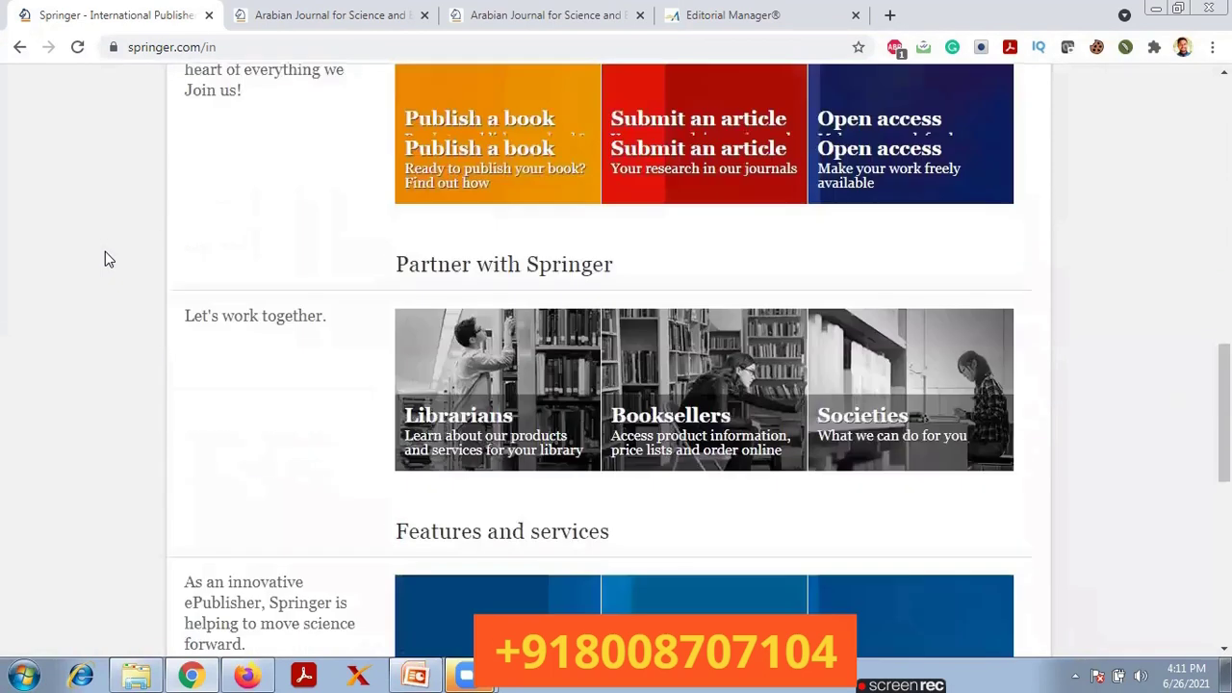
scroll(108, 258, up, 1)
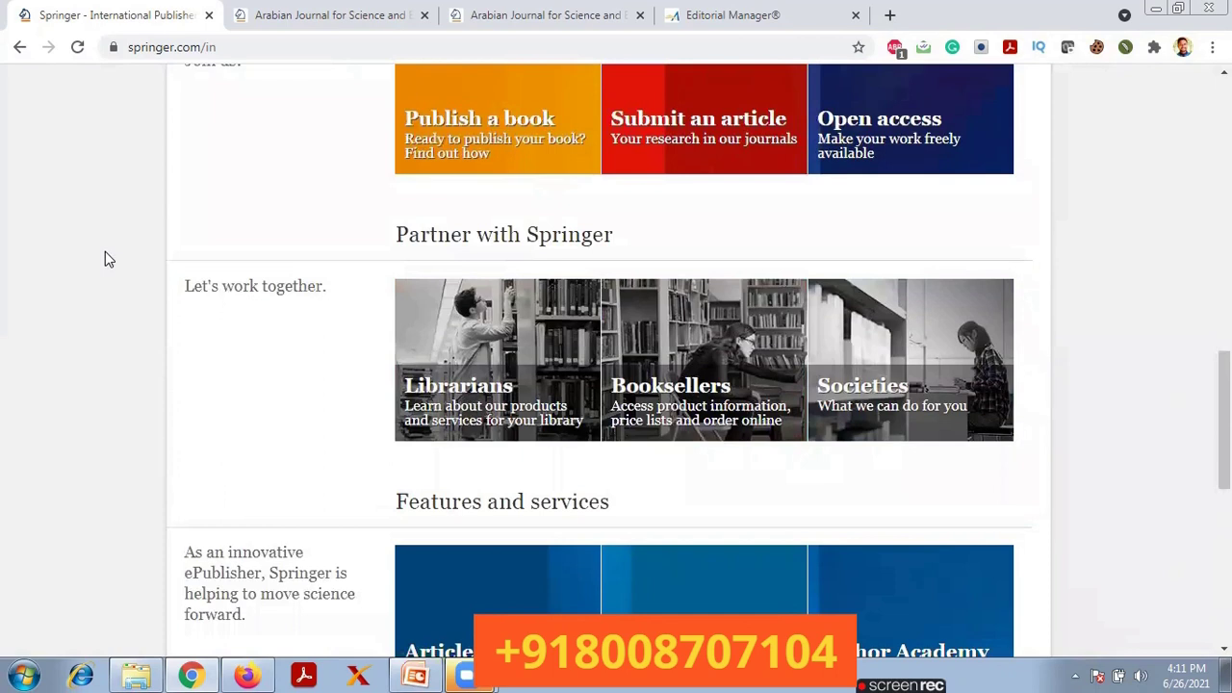
scroll(106, 254, down, 3)
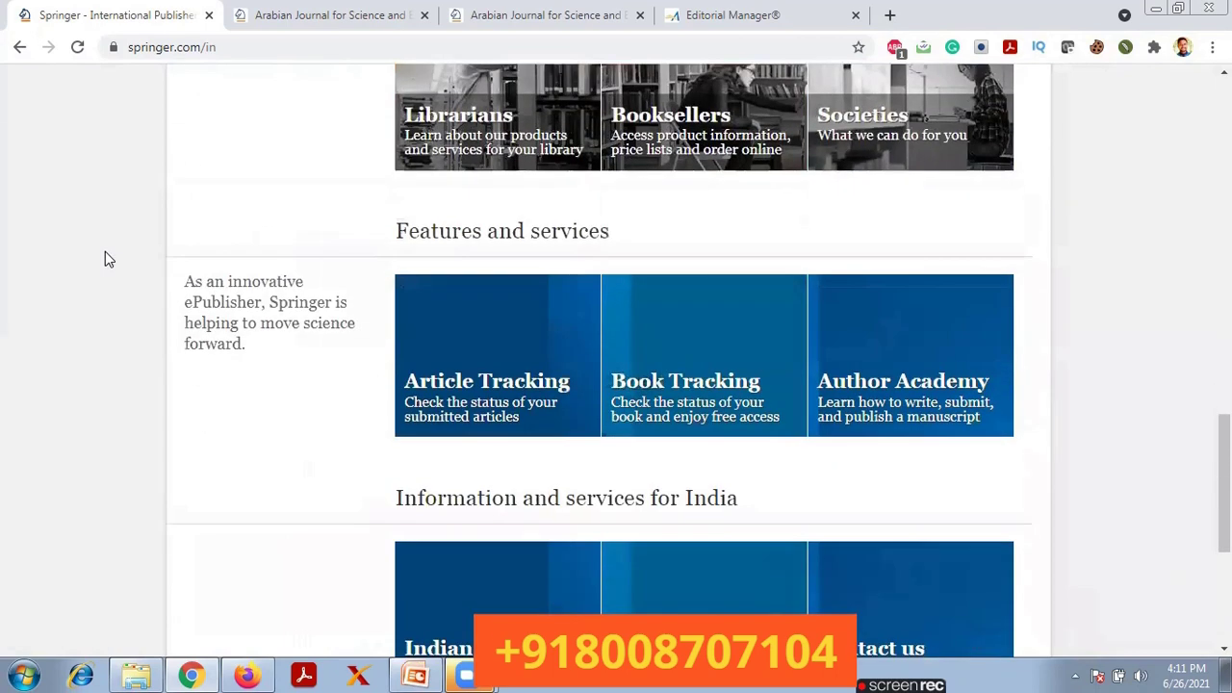
scroll(107, 258, down, 1)
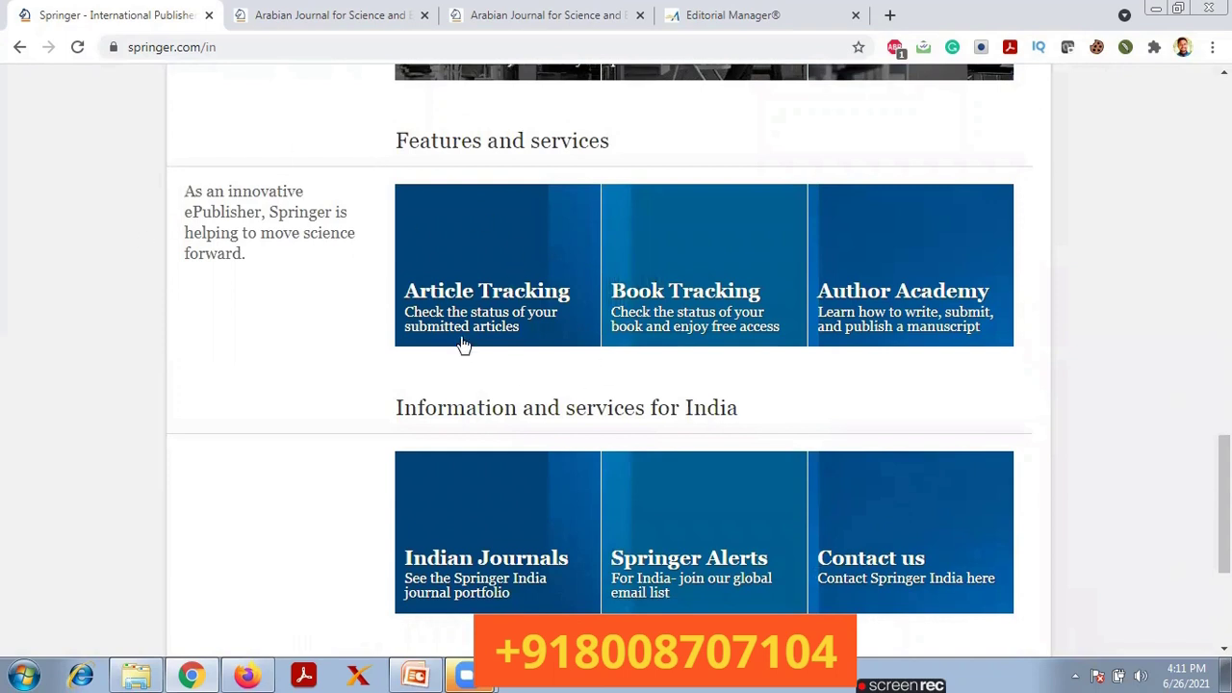
scroll(38, 479, down, 1)
scroll(41, 482, down, 3)
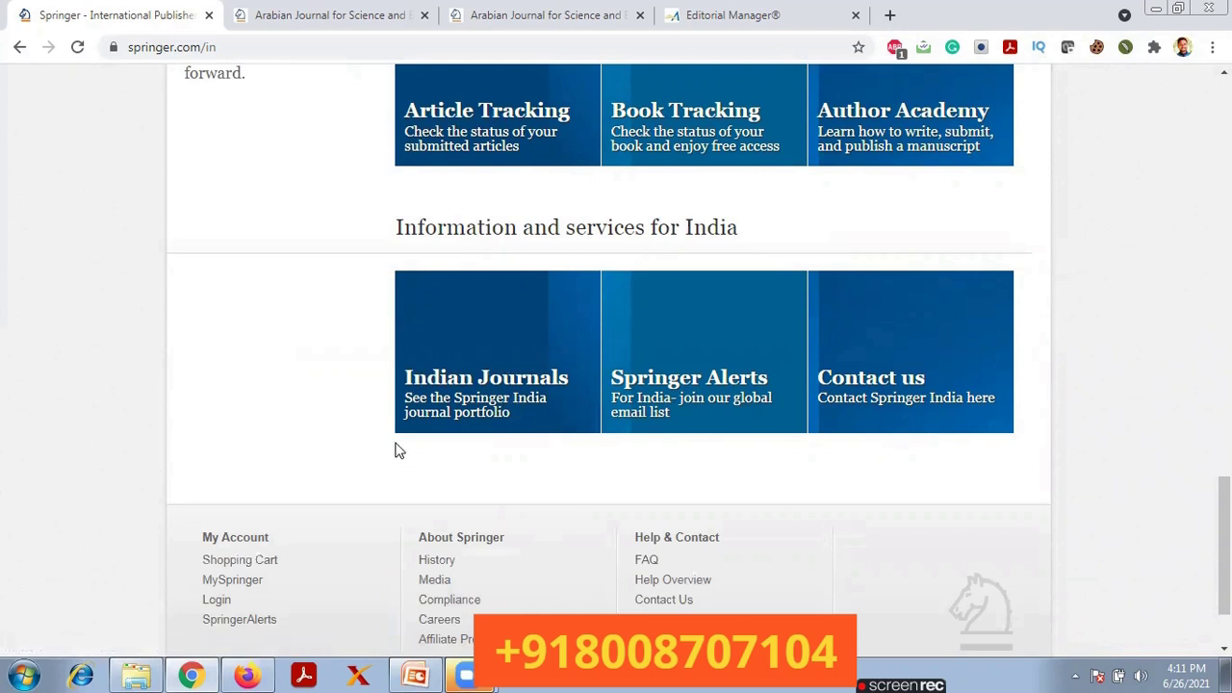
scroll(394, 449, up, 15)
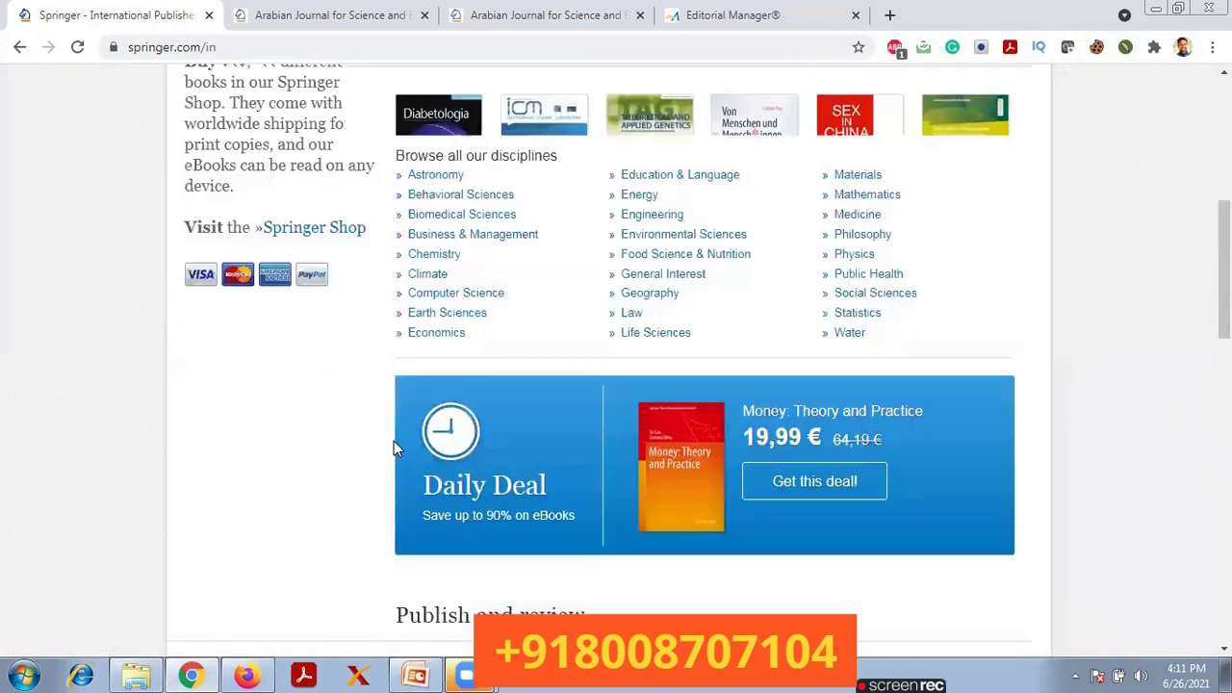
Switch to the Arabian Journal for Science and Engineering home page and examine its metrics and abstracting and indexing list
click(330, 13)
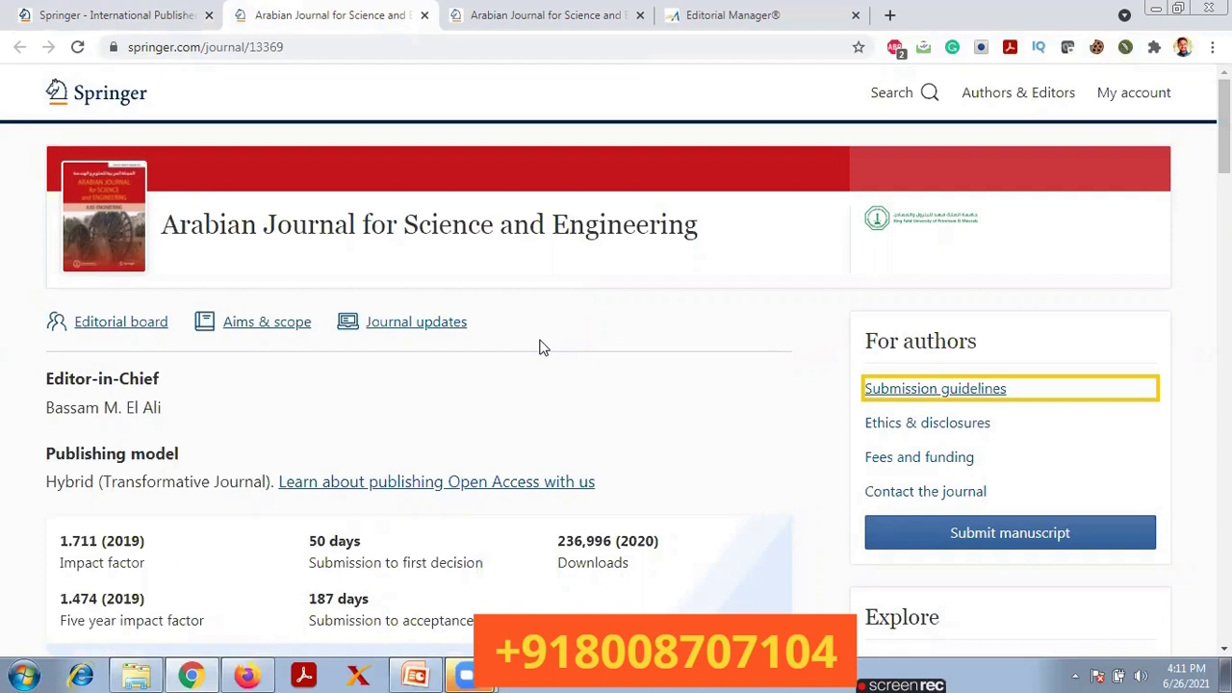
scroll(539, 346, down, 2)
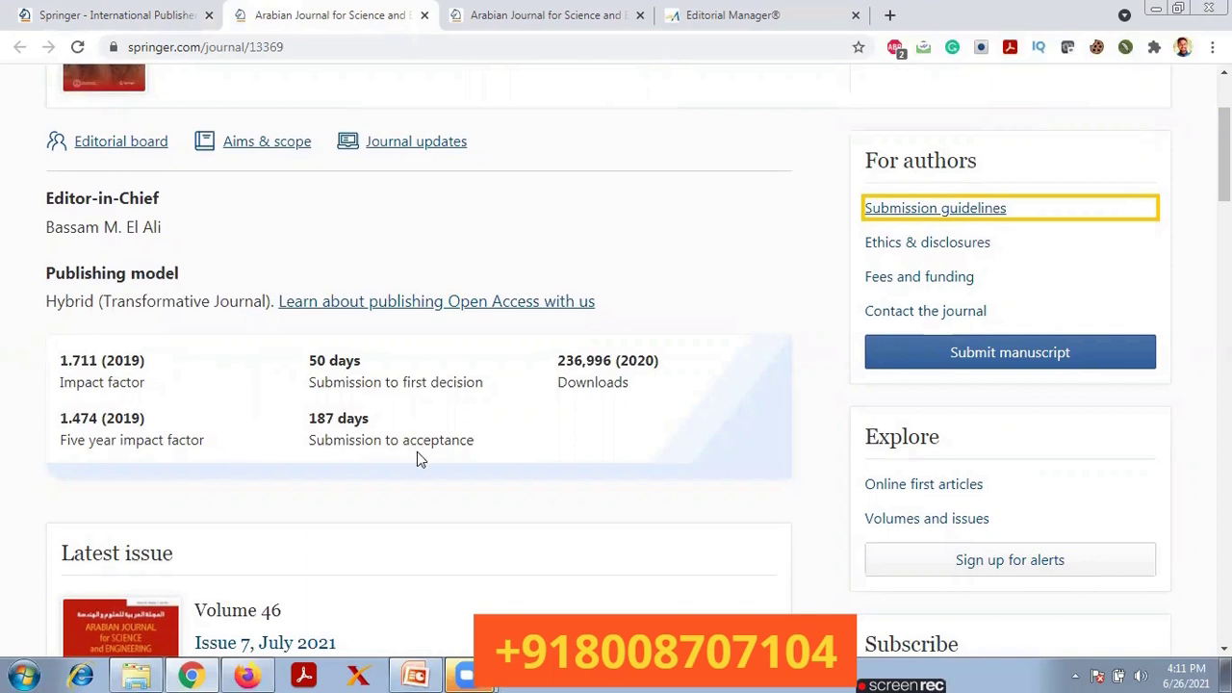
scroll(417, 451, down, 8)
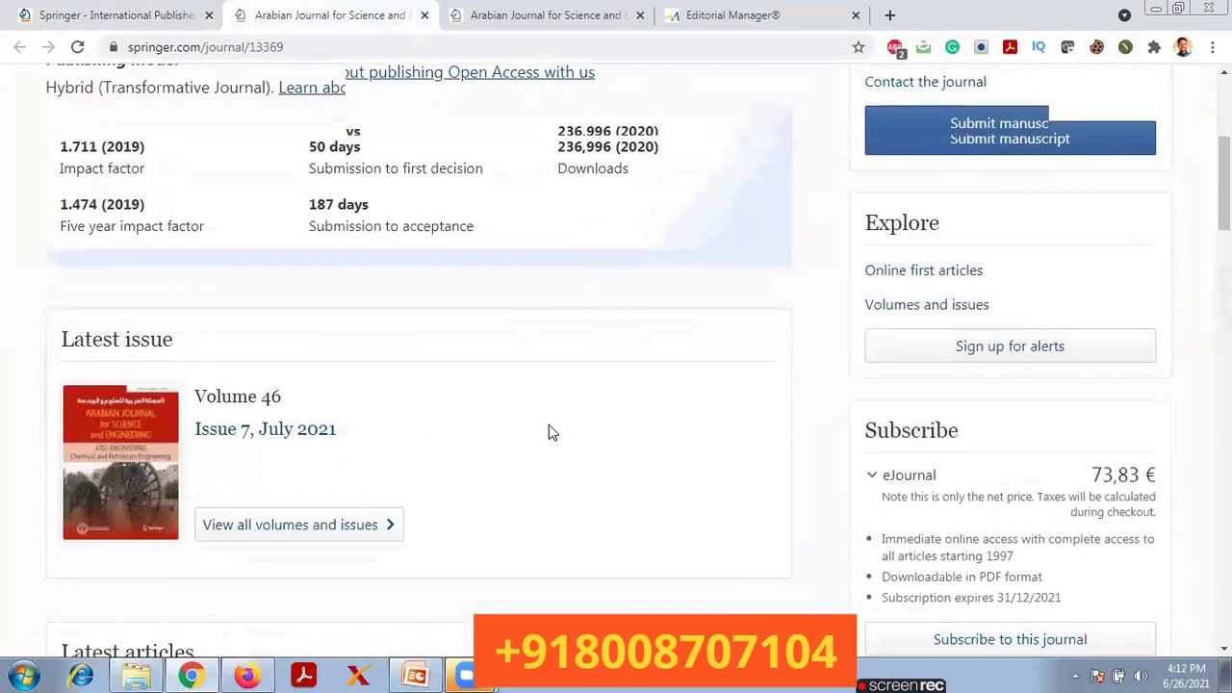
scroll(549, 425, down, 15)
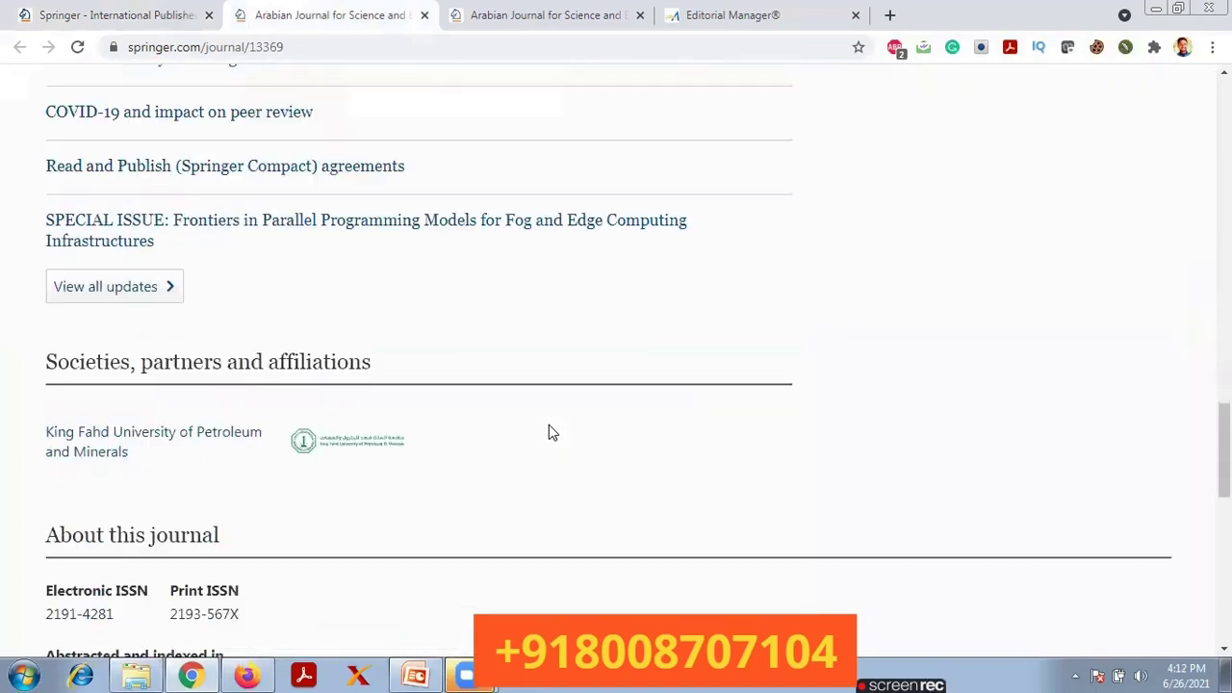
scroll(353, 281, up, 2)
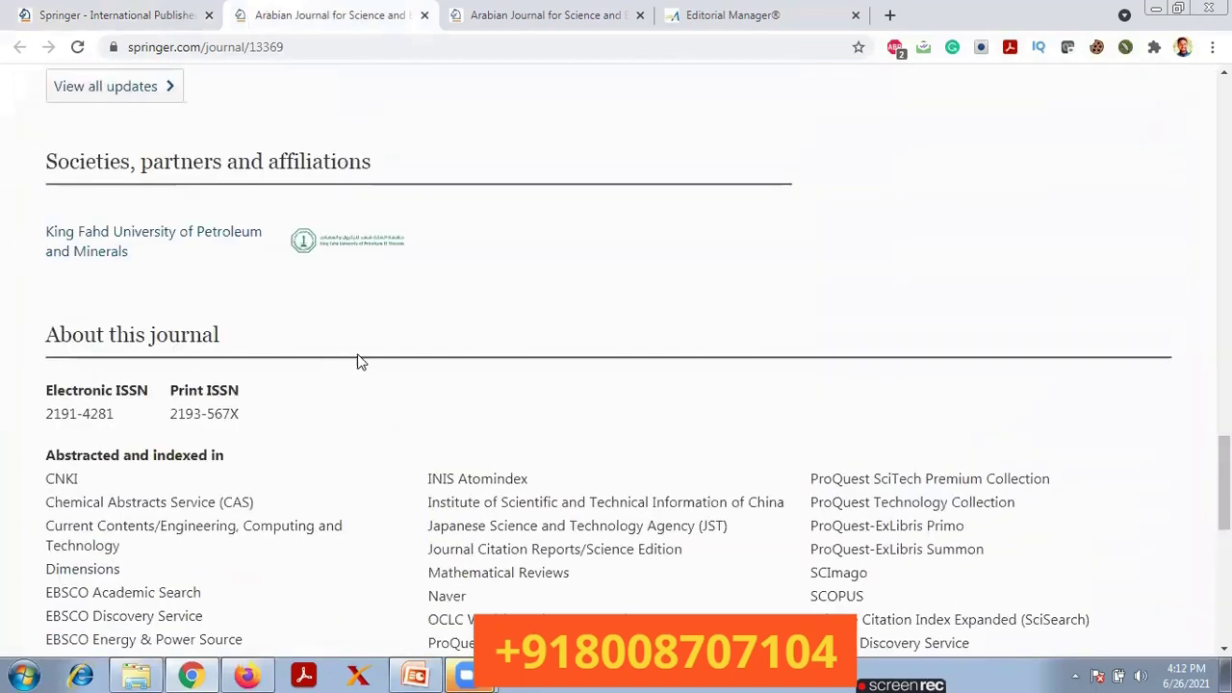
scroll(358, 360, down, 2)
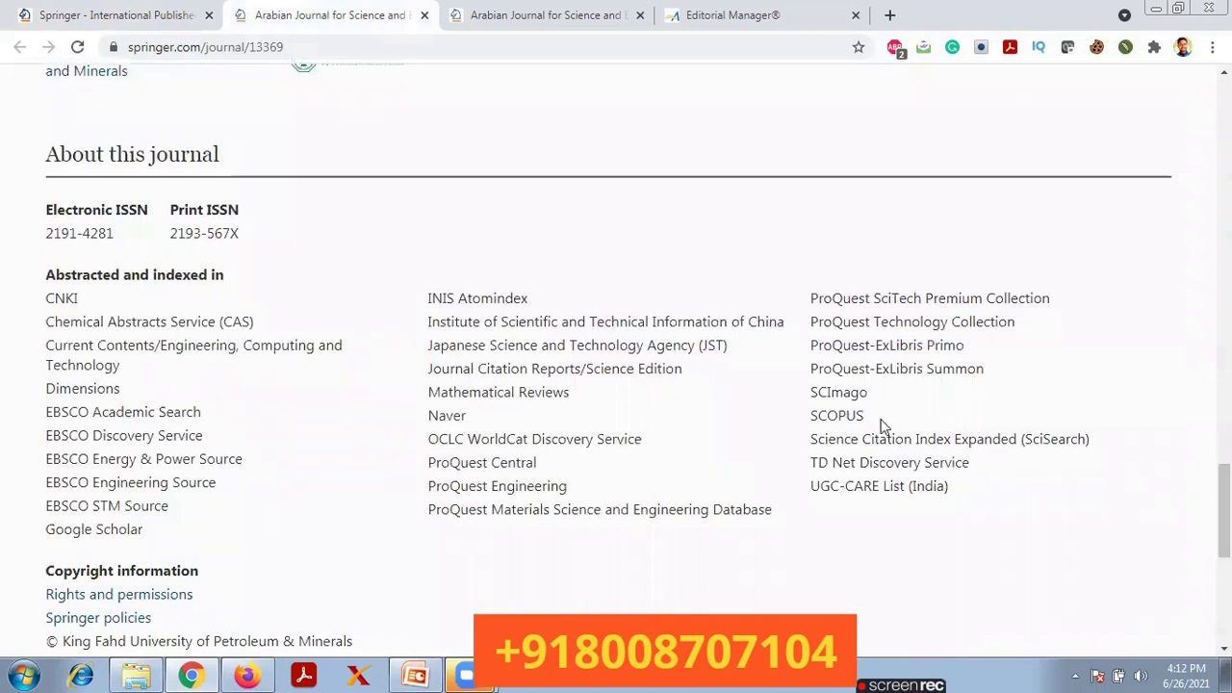
Highlight the SCOPUS and UGC-CARE List (India) entries in the journal's indexing list, then clear the selection
drag(810, 415, 865, 416)
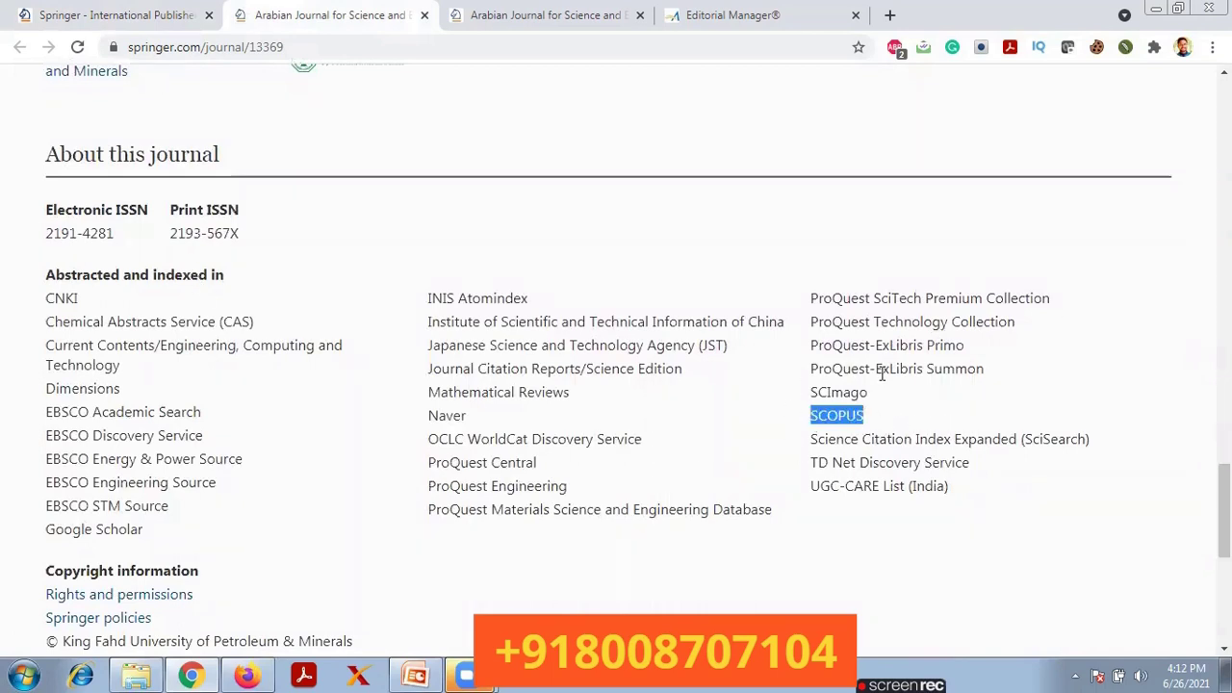
scroll(861, 430, down, 1)
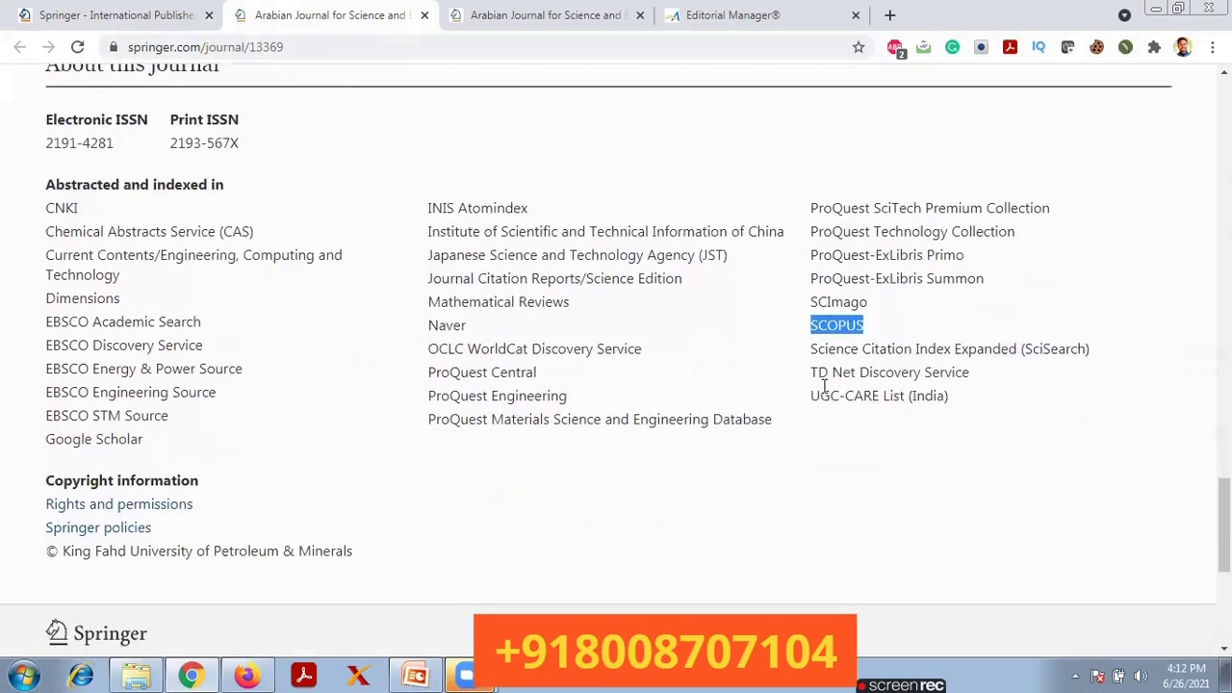
click(807, 404)
drag(814, 401, 940, 404)
click(858, 460)
Review the journal home page's latest issue, subscription details and links for authors, ending at the page header
scroll(859, 460, down, 4)
scroll(859, 460, up, 12)
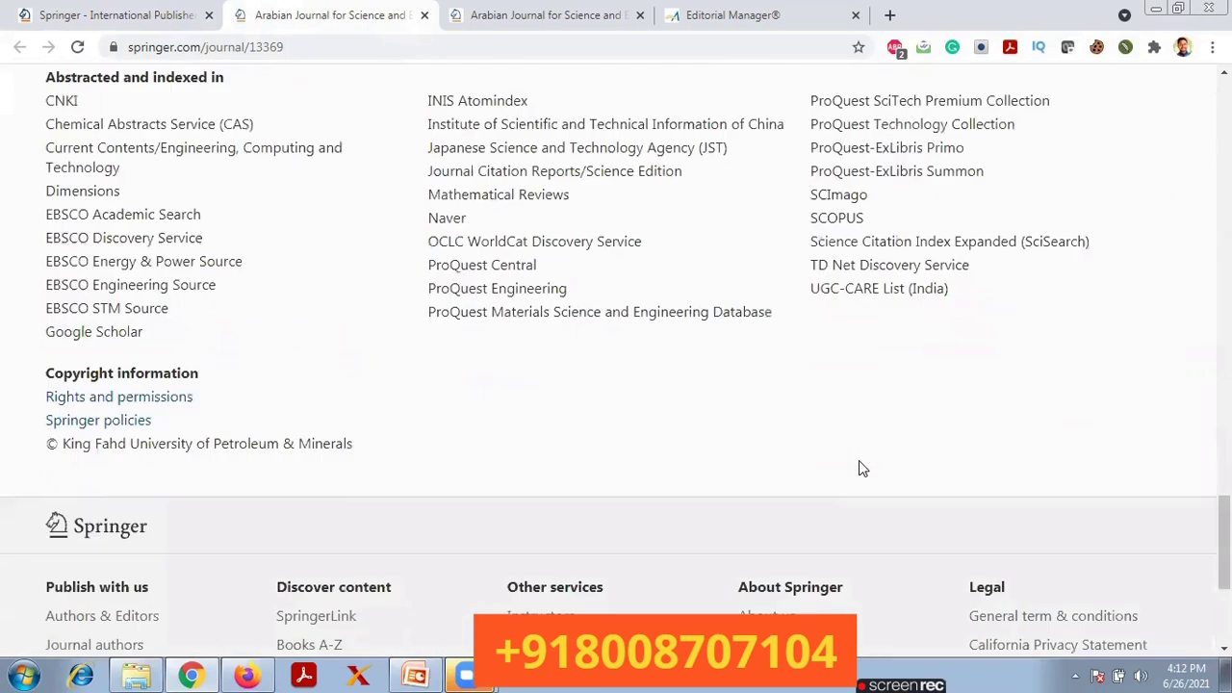
scroll(859, 466, up, 4)
scroll(860, 466, down, 5)
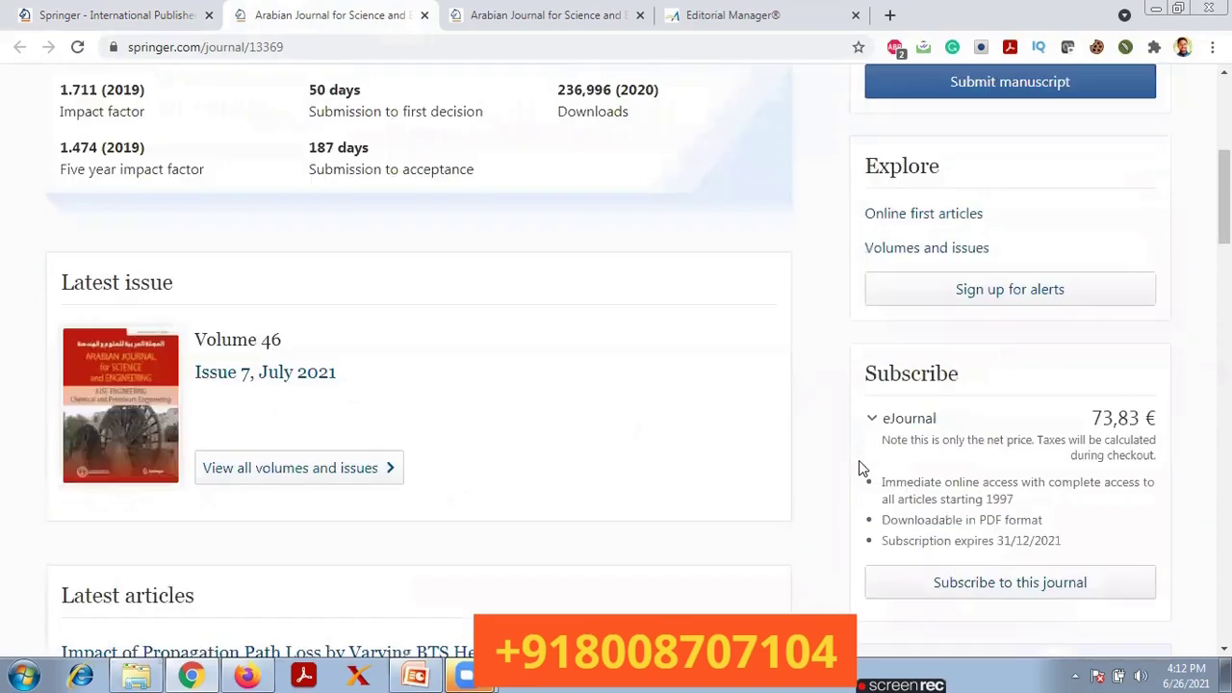
scroll(859, 468, up, 3)
scroll(858, 469, down, 3)
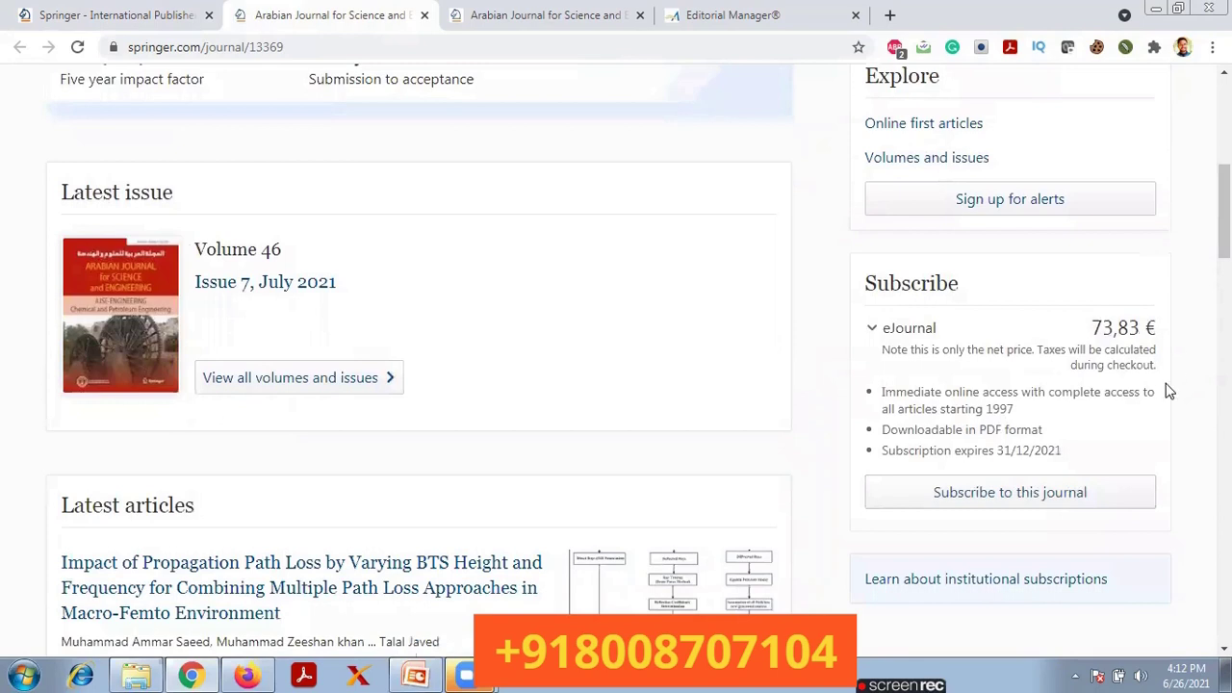
scroll(1168, 390, up, 5)
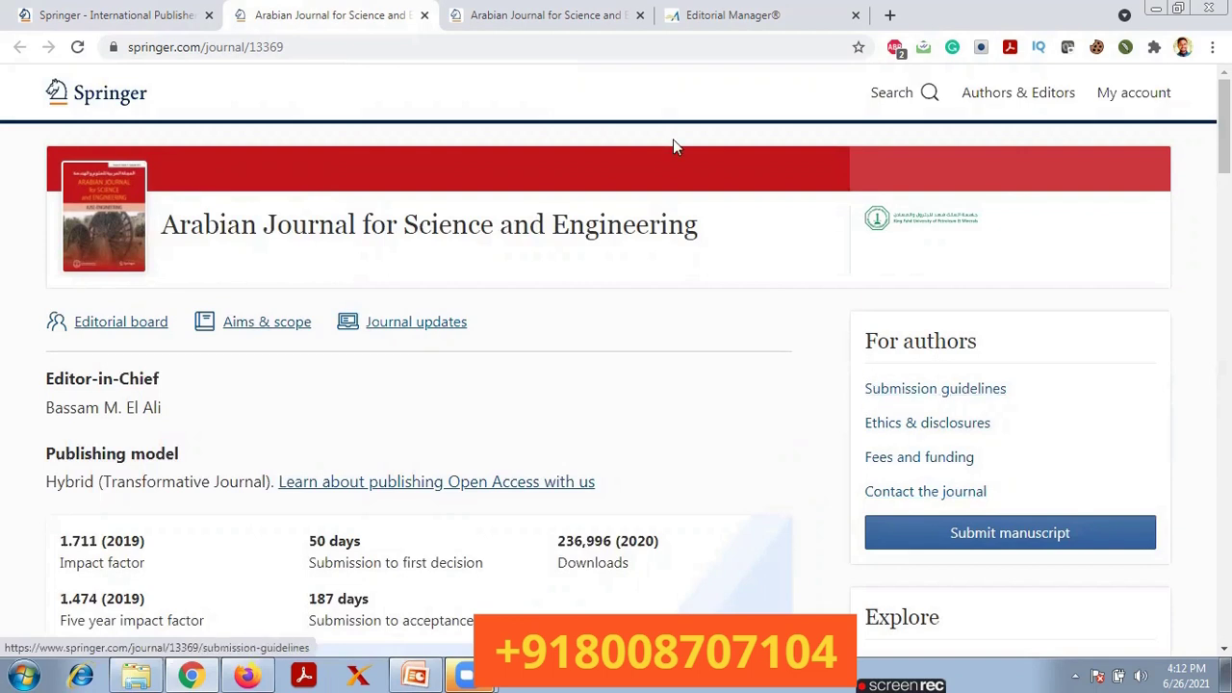
Switch to the journal's Submission guidelines page and examine the contents list under Instructions for Authors
click(591, 12)
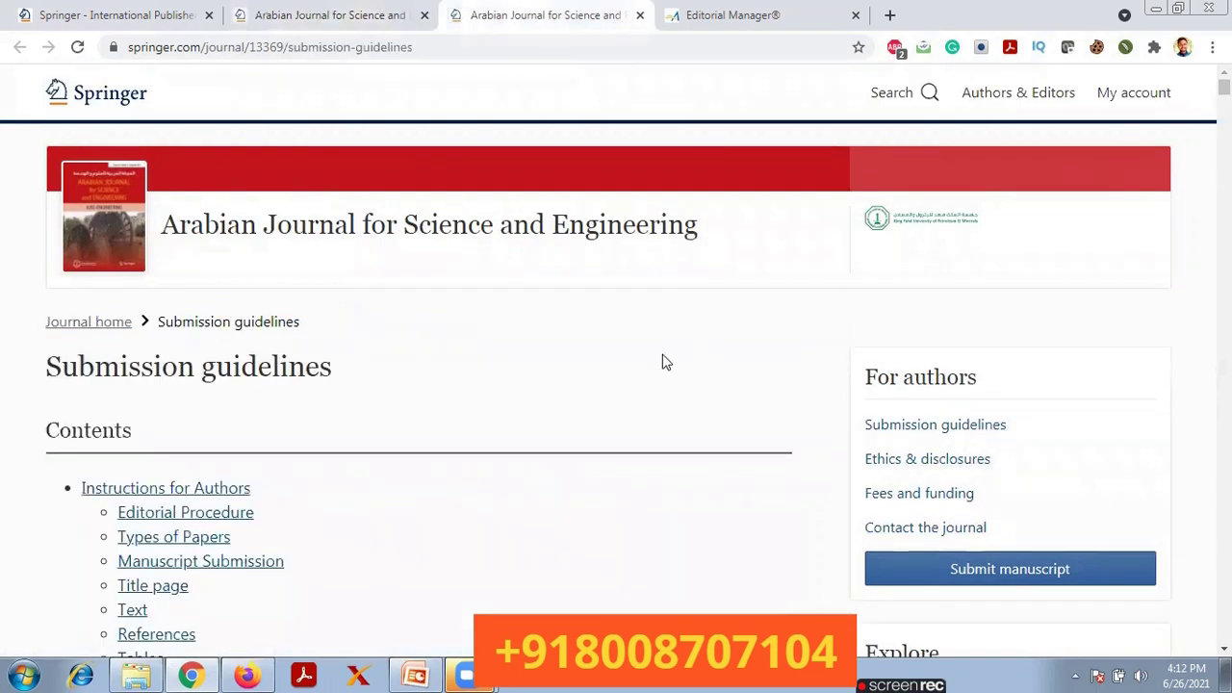
scroll(451, 366, down, 3)
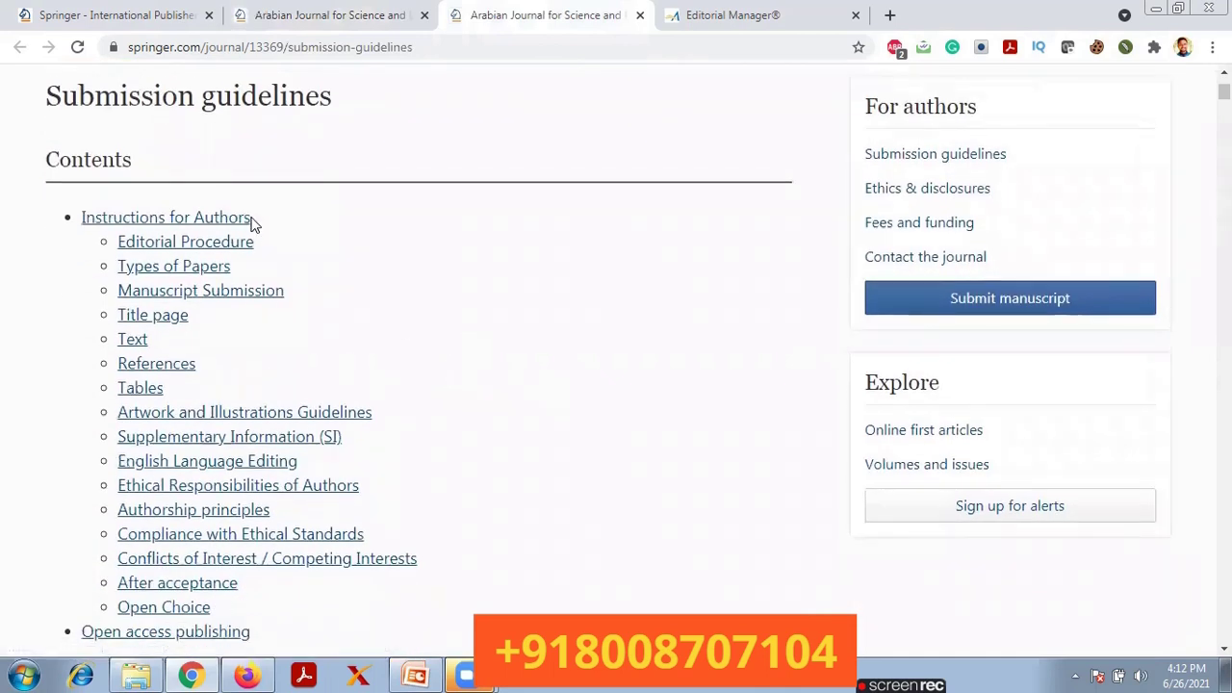
scroll(306, 276, down, 1)
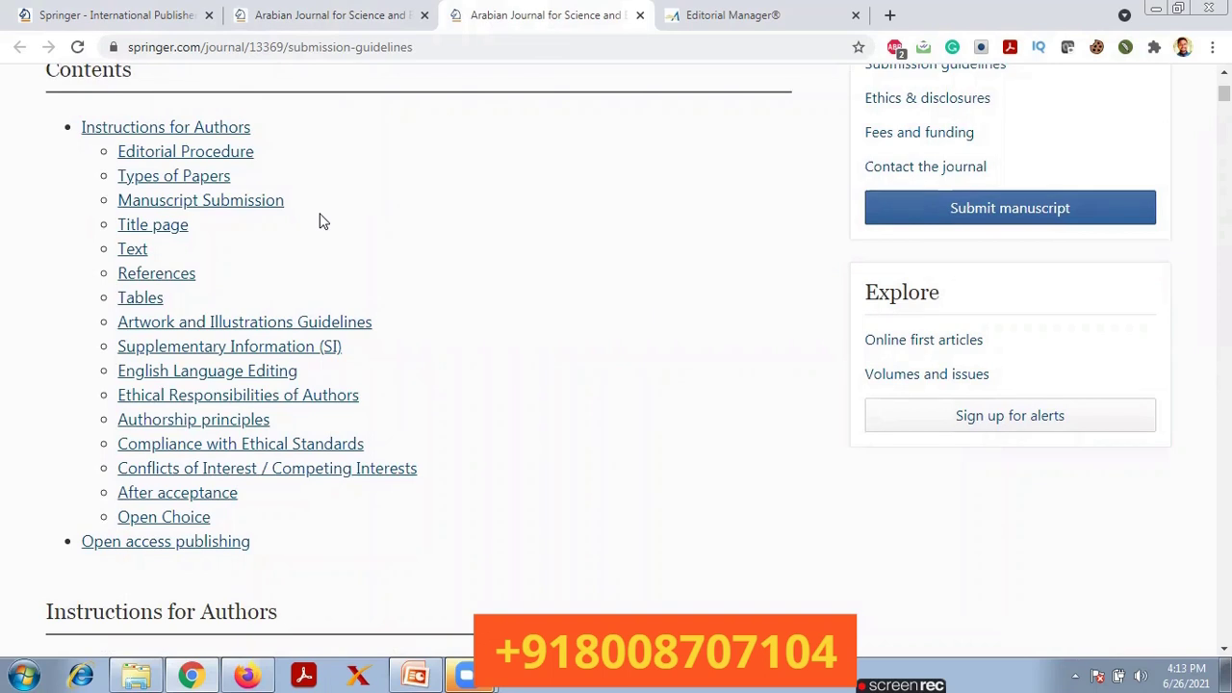
scroll(462, 336, down, 1)
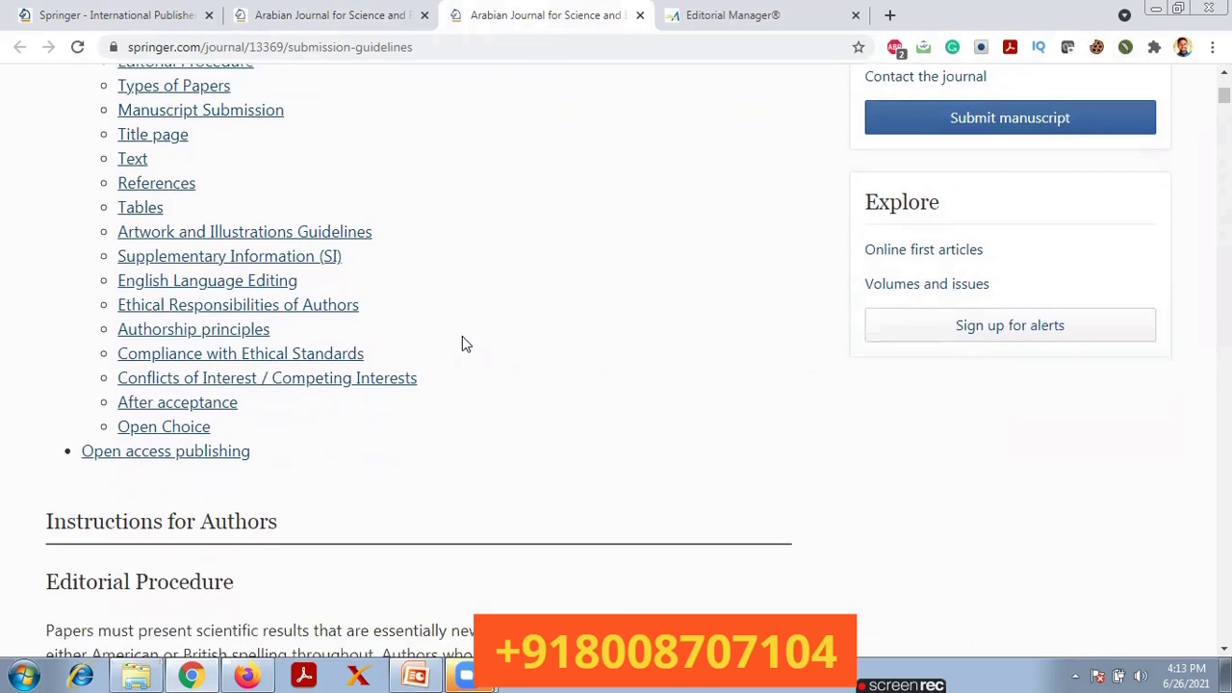
scroll(462, 343, down, 1)
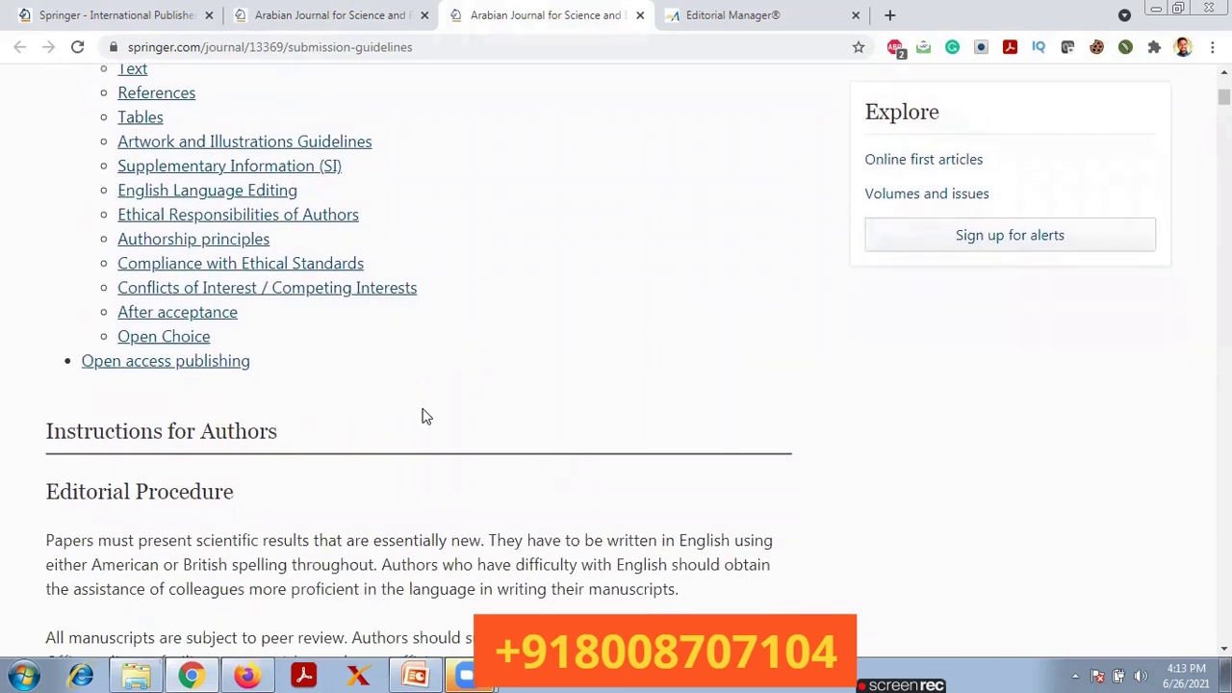
Read the Editorial Procedure and Suggested Reviewers sections of the submission guidelines
scroll(424, 414, down, 1)
scroll(424, 414, down, 2)
scroll(345, 403, up, 2)
scroll(330, 371, down, 4)
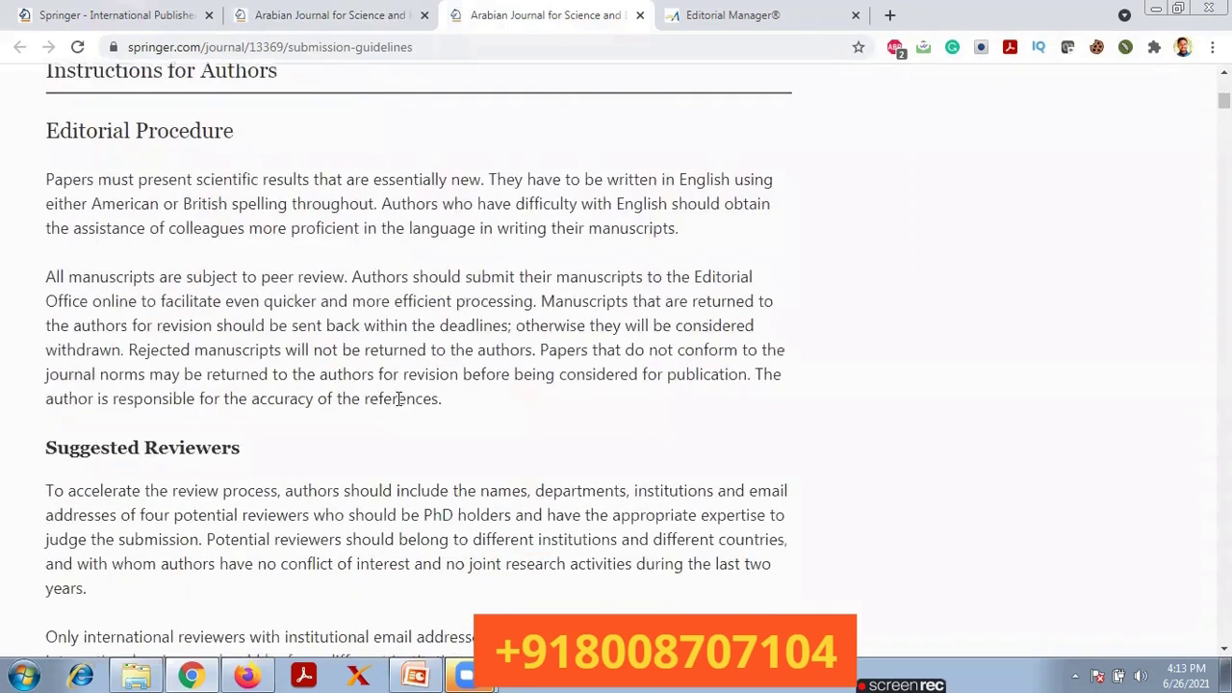
scroll(398, 399, down, 2)
scroll(401, 404, down, 4)
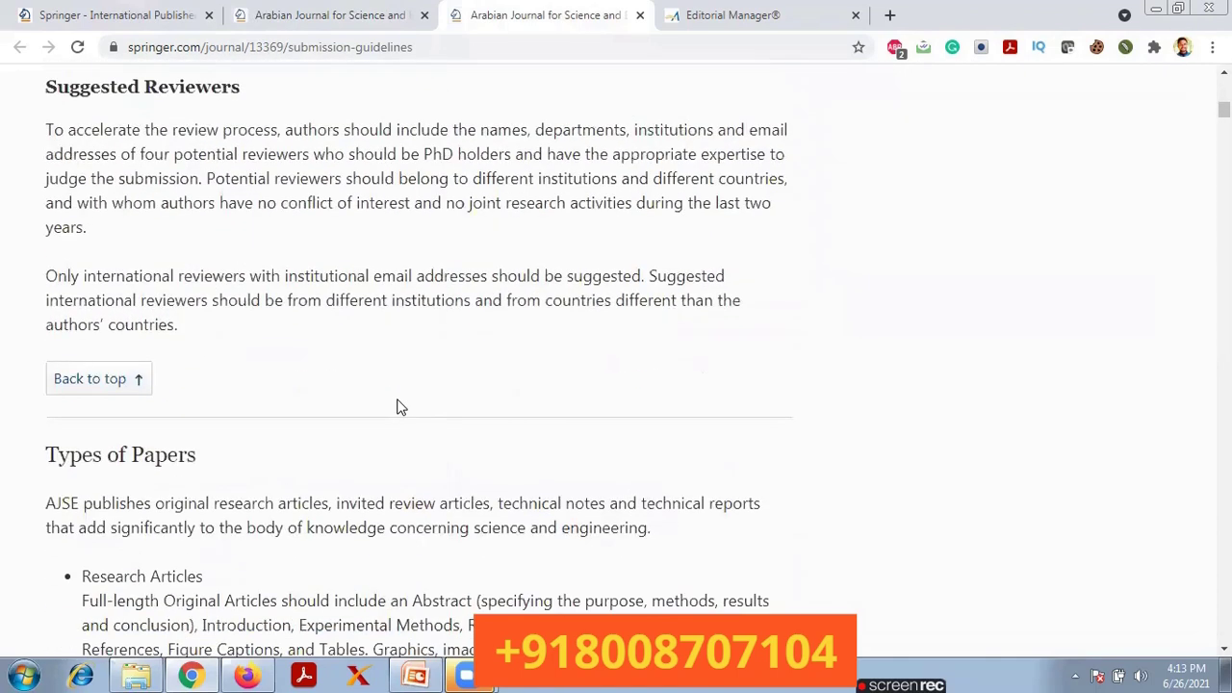
Read the Types of Papers section and the start of the Manuscript Submission section in the guidelines
scroll(400, 406, down, 2)
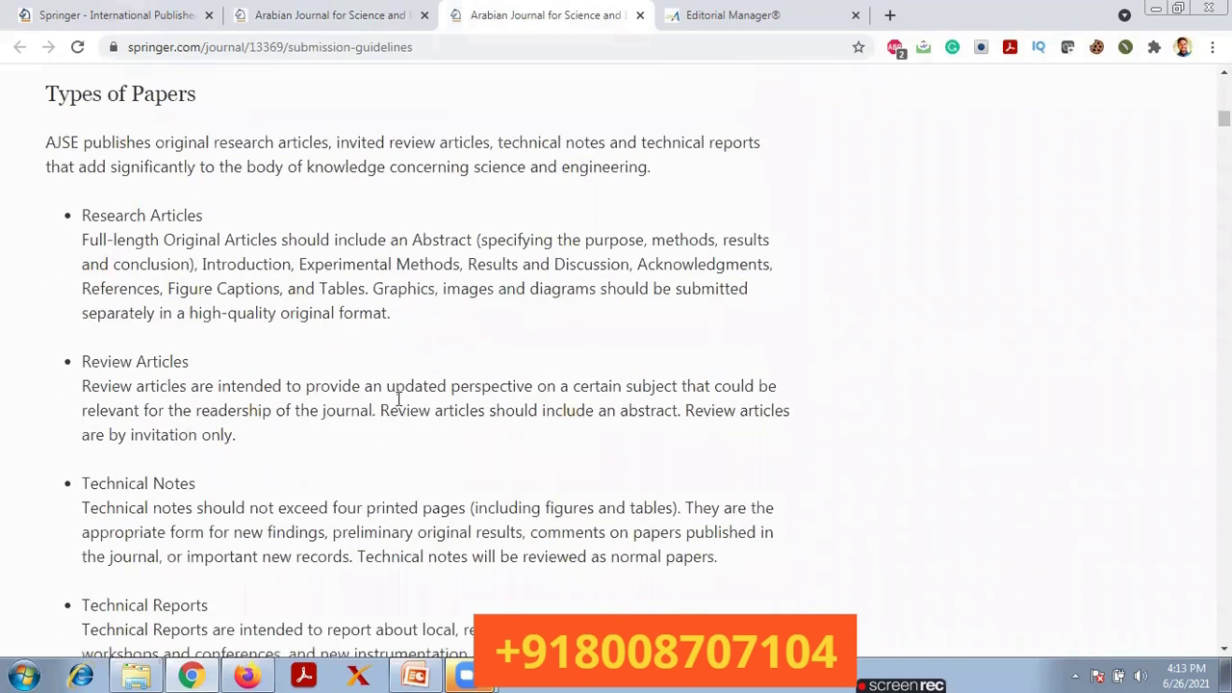
scroll(398, 399, down, 1)
scroll(398, 401, down, 2)
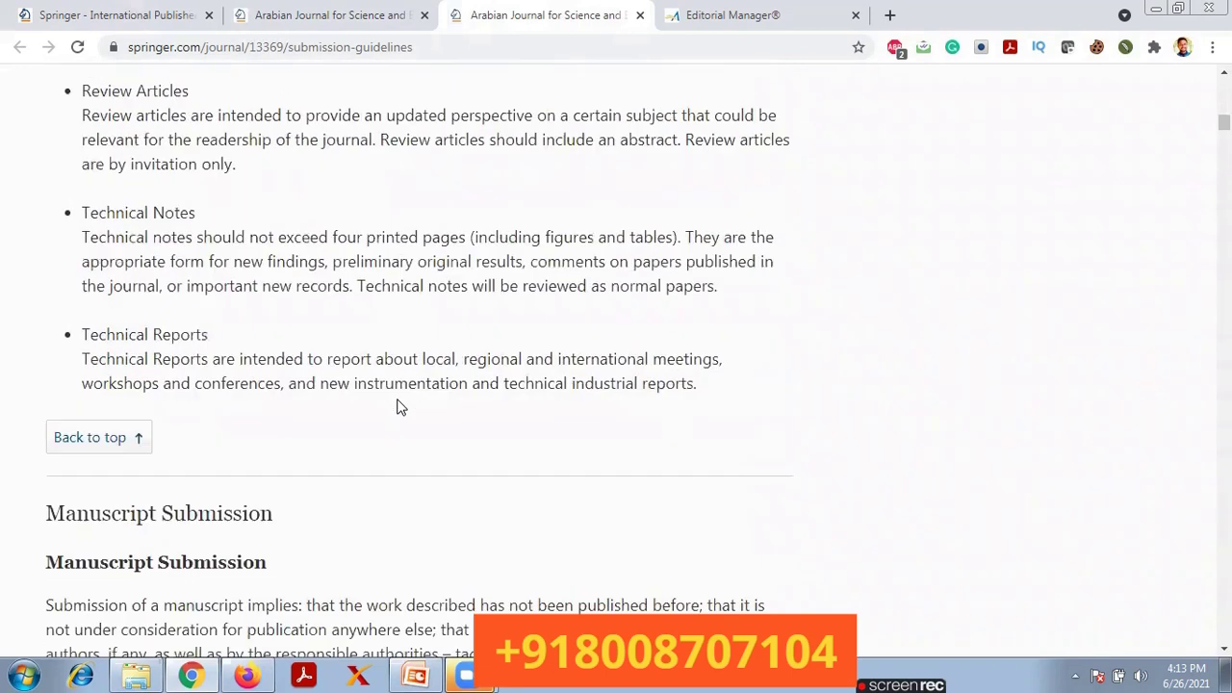
scroll(398, 405, down, 3)
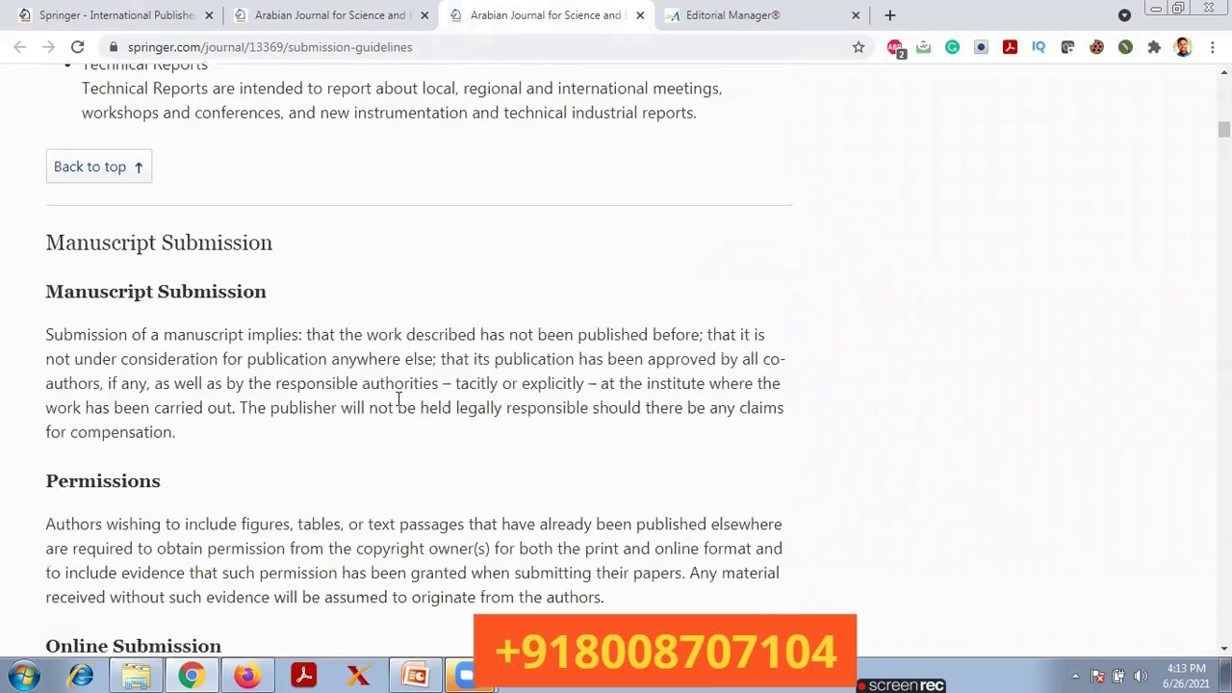
Review the guidelines' title page, abstract and text formatting requirements, then return to the beginning of the page
scroll(399, 401, down, 8)
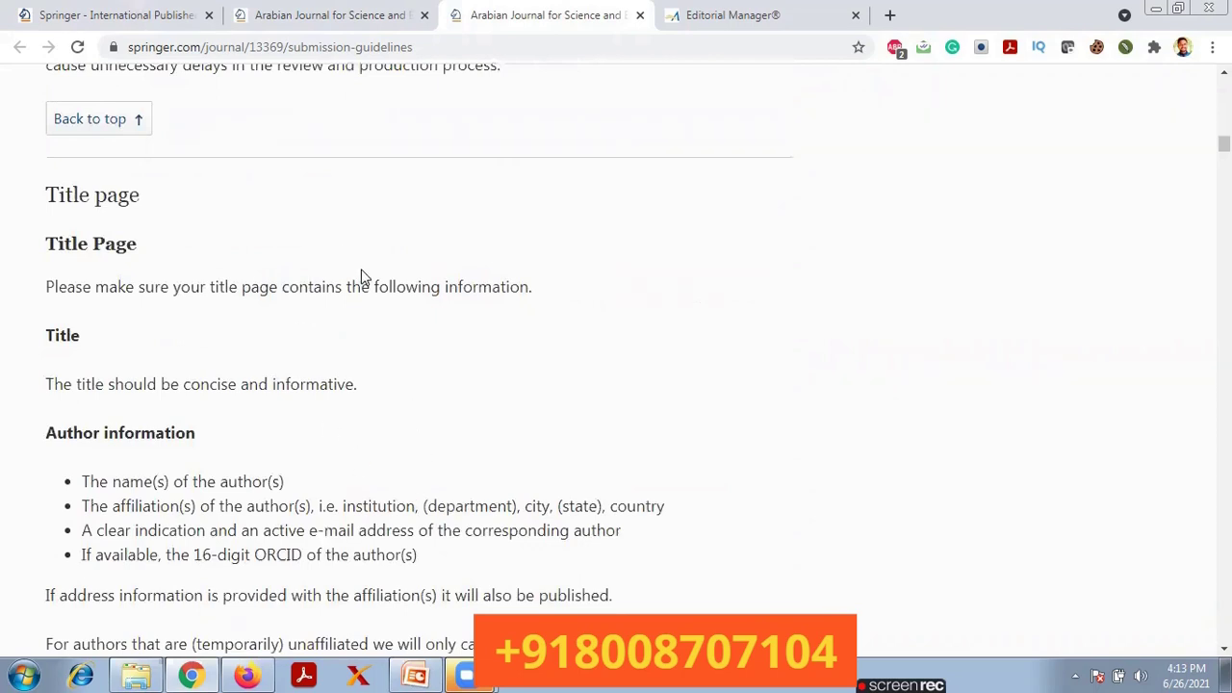
scroll(380, 360, down, 7)
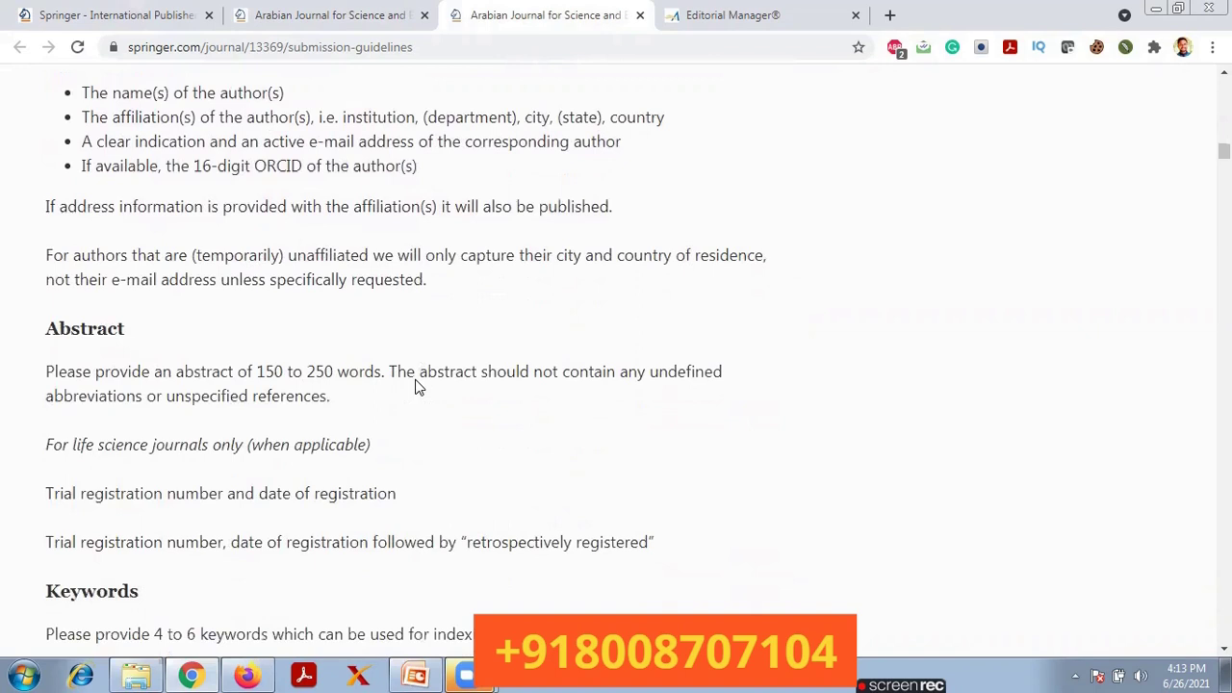
scroll(416, 385, down, 6)
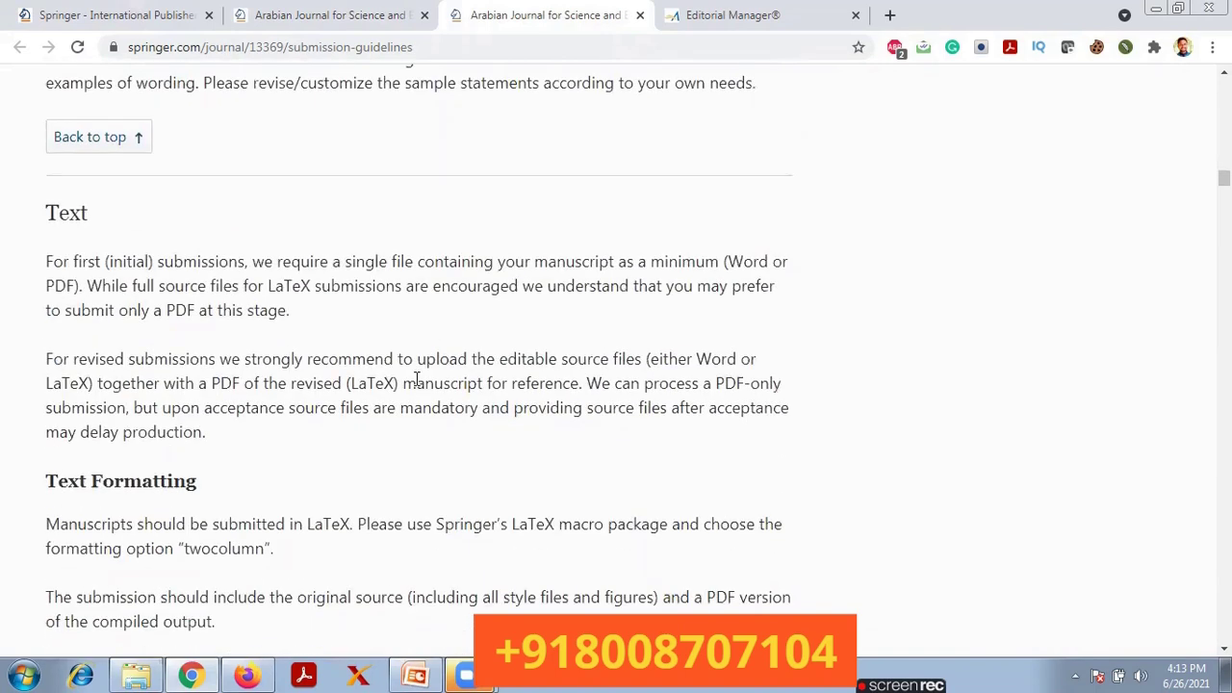
scroll(416, 378, up, 10)
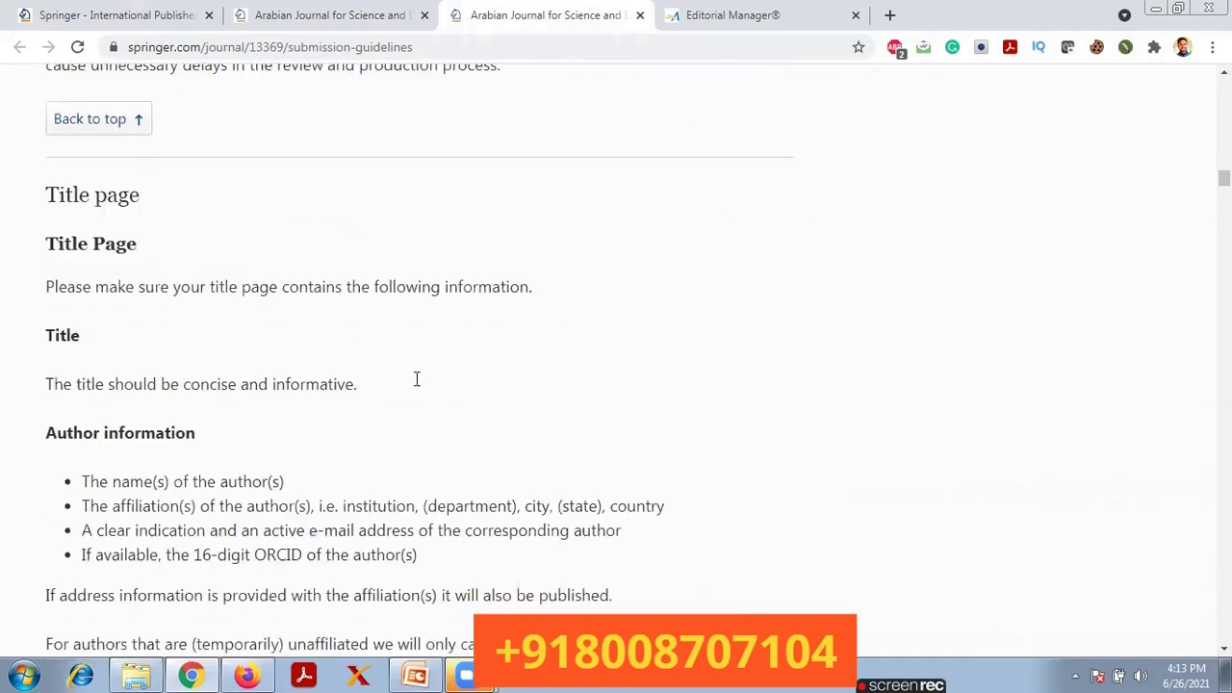
scroll(417, 378, up, 15)
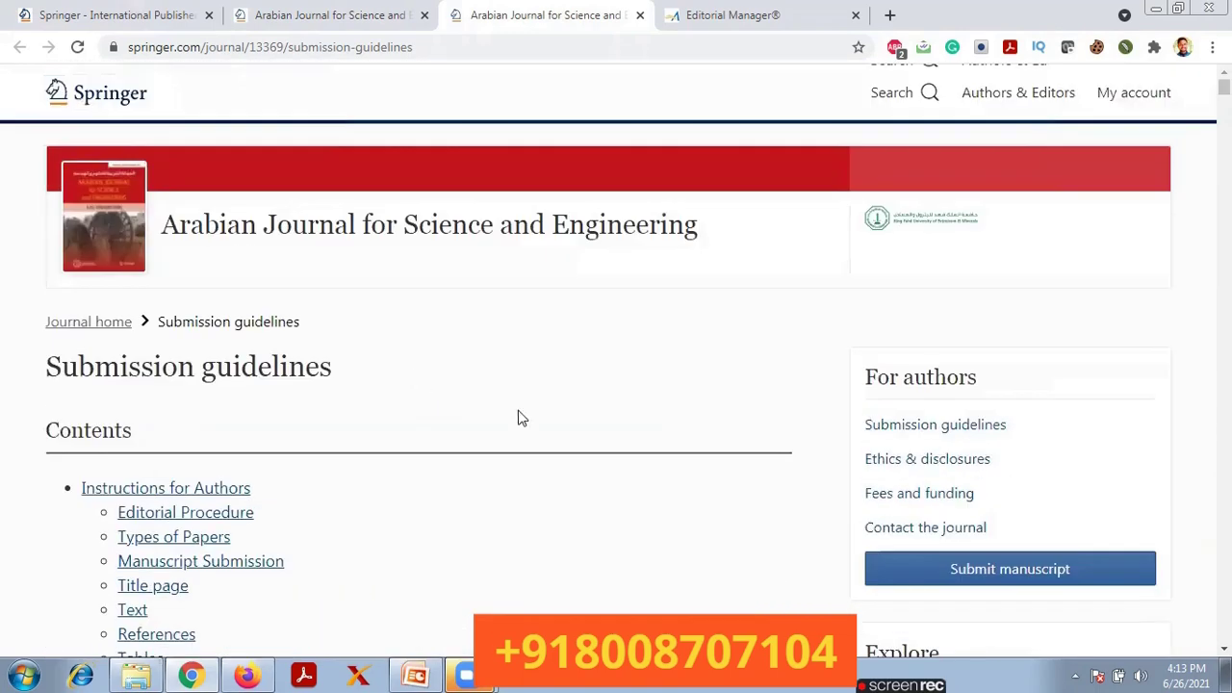
Open the journal's manuscript submission site from the guidelines page and bring up the new-user registration page
click(1038, 571)
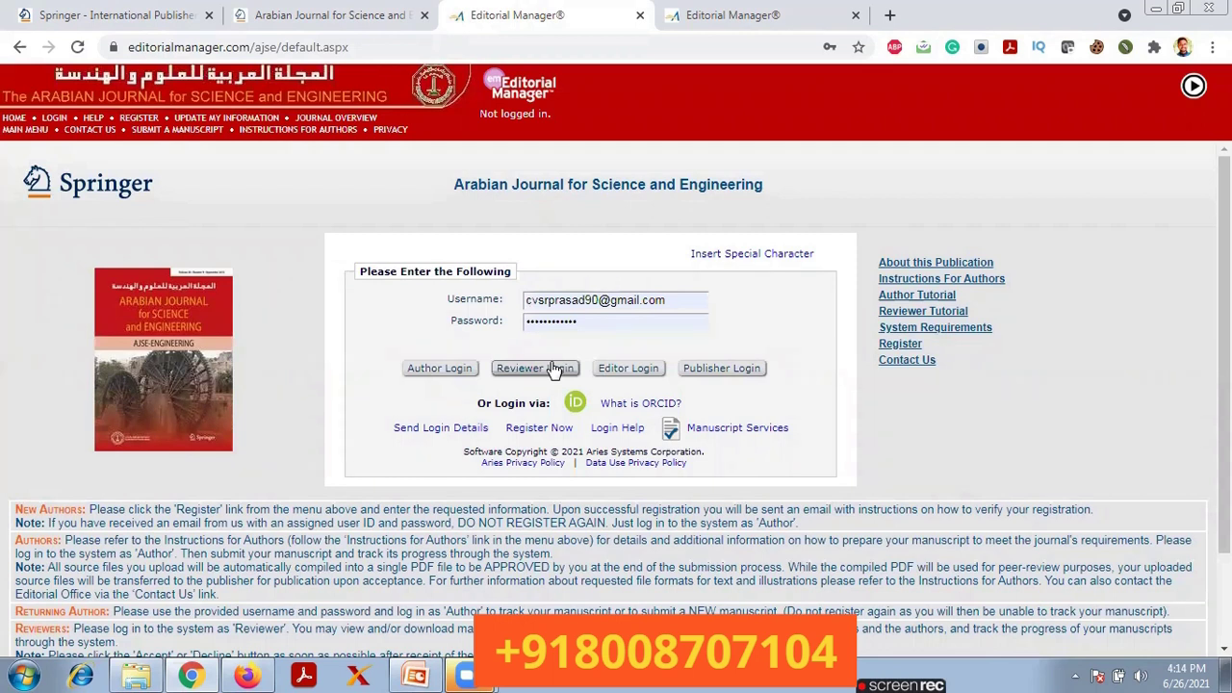
scroll(554, 433, down, 1)
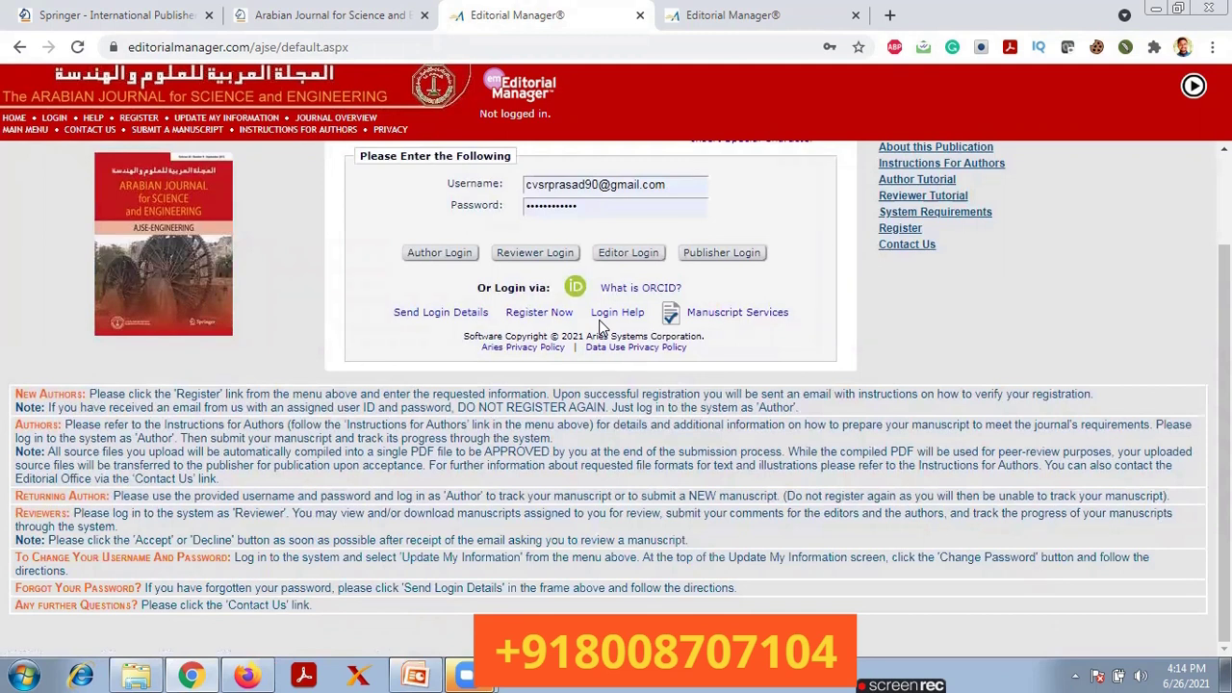
click(544, 316)
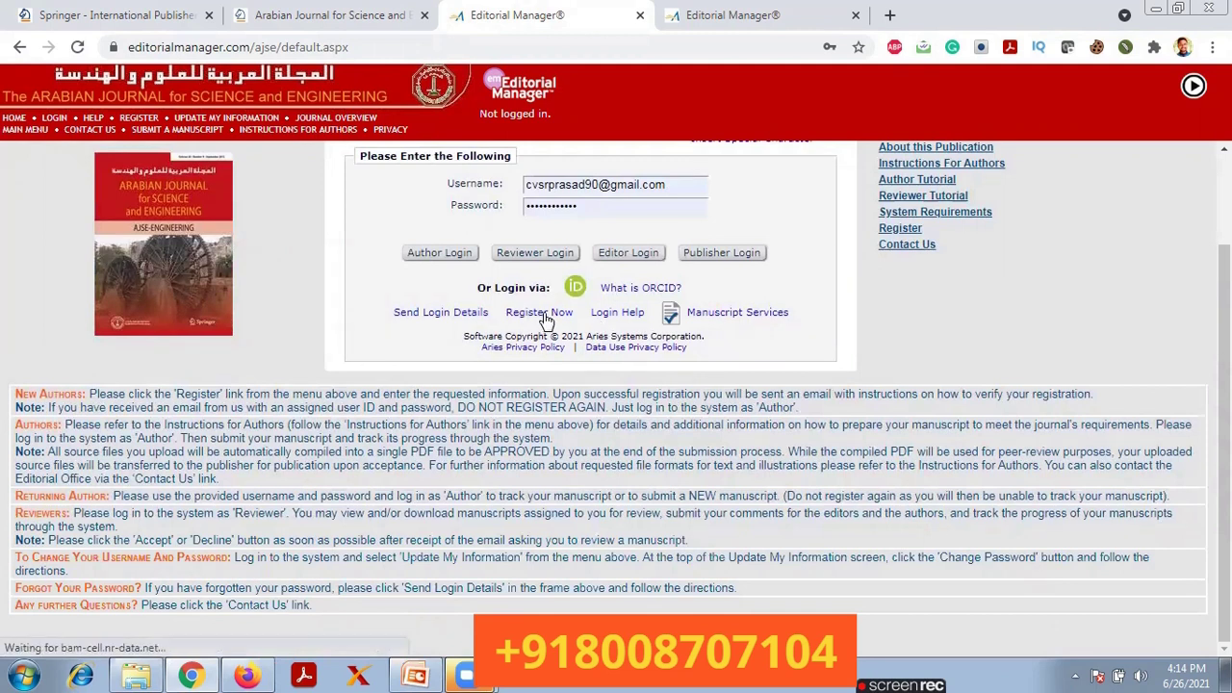
click(776, 9)
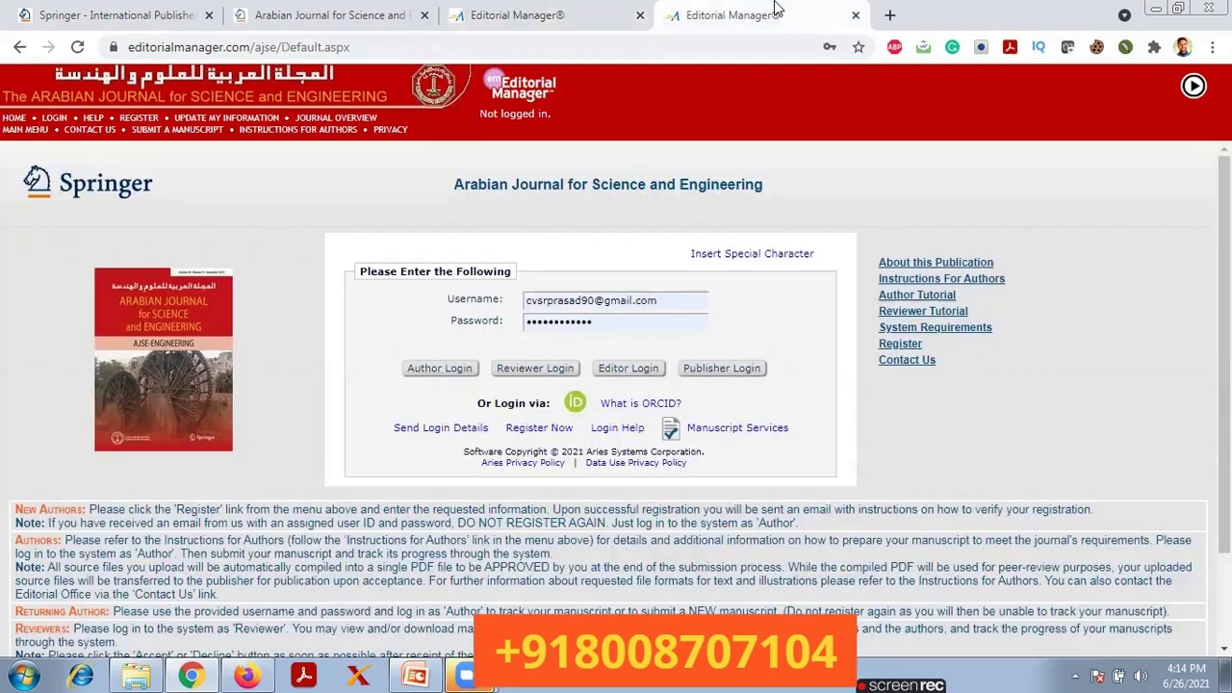
click(469, 7)
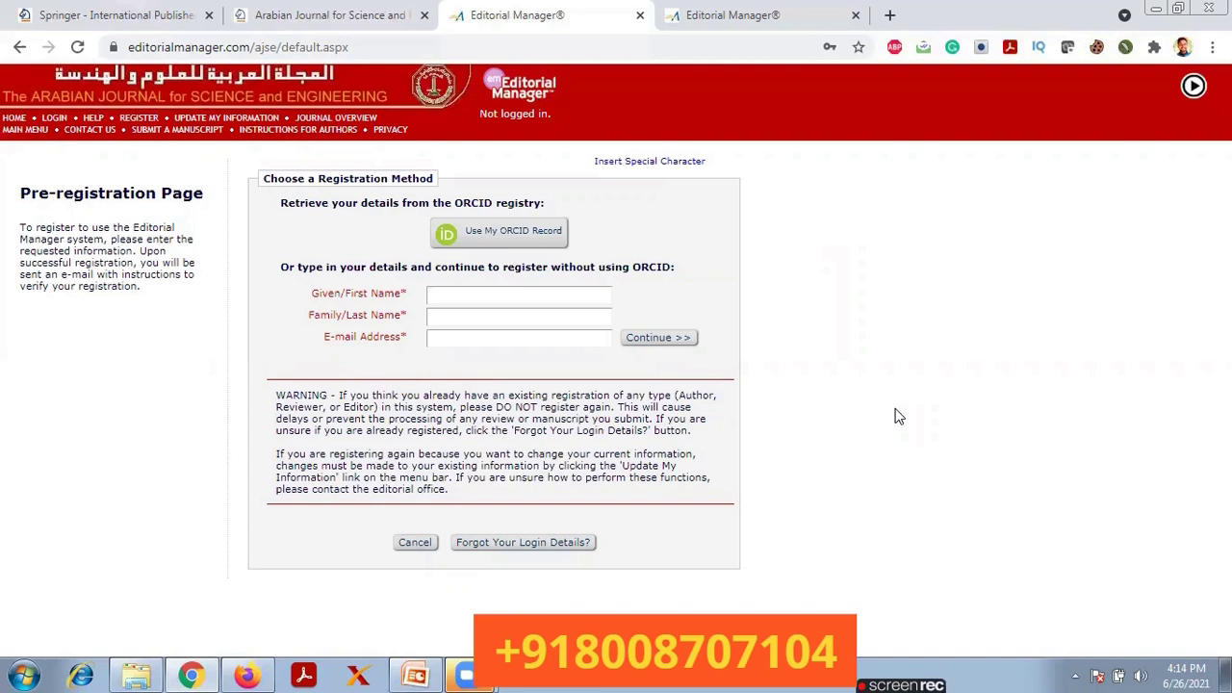
Switch to the springer journal paper submission tutorial in PowerPoint, start its slide show and review the slides from pre-registration through Confirm Registration
click(412, 675)
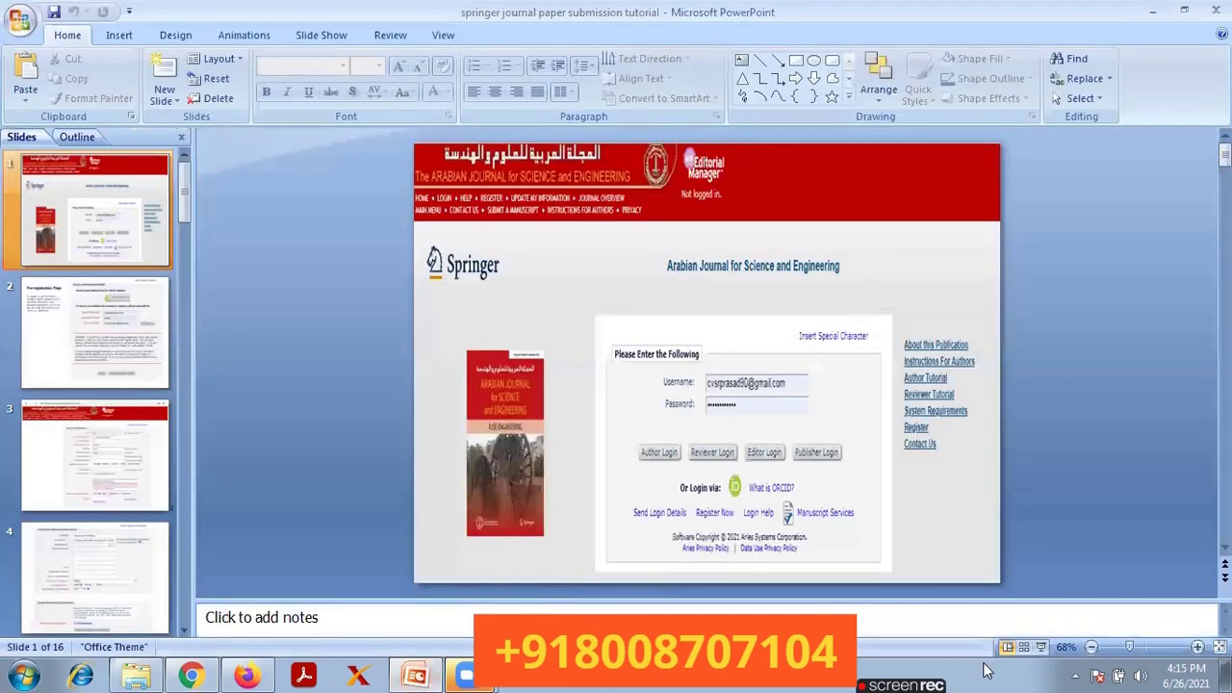
click(1044, 647)
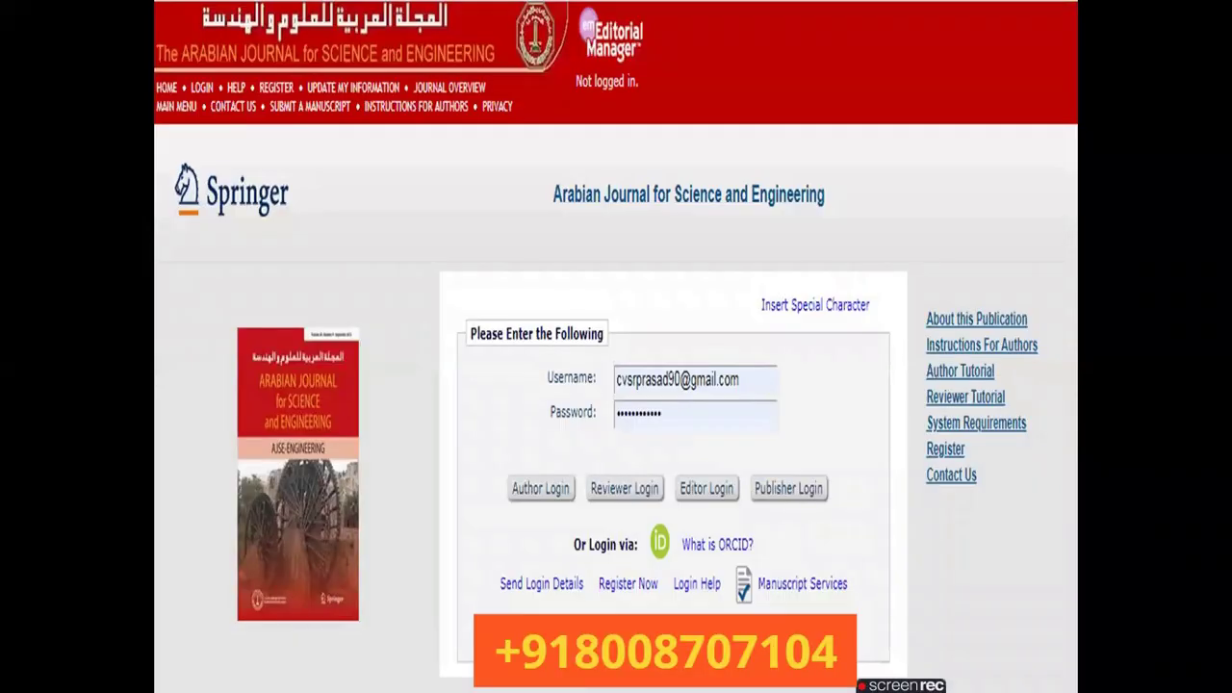
key(Right)
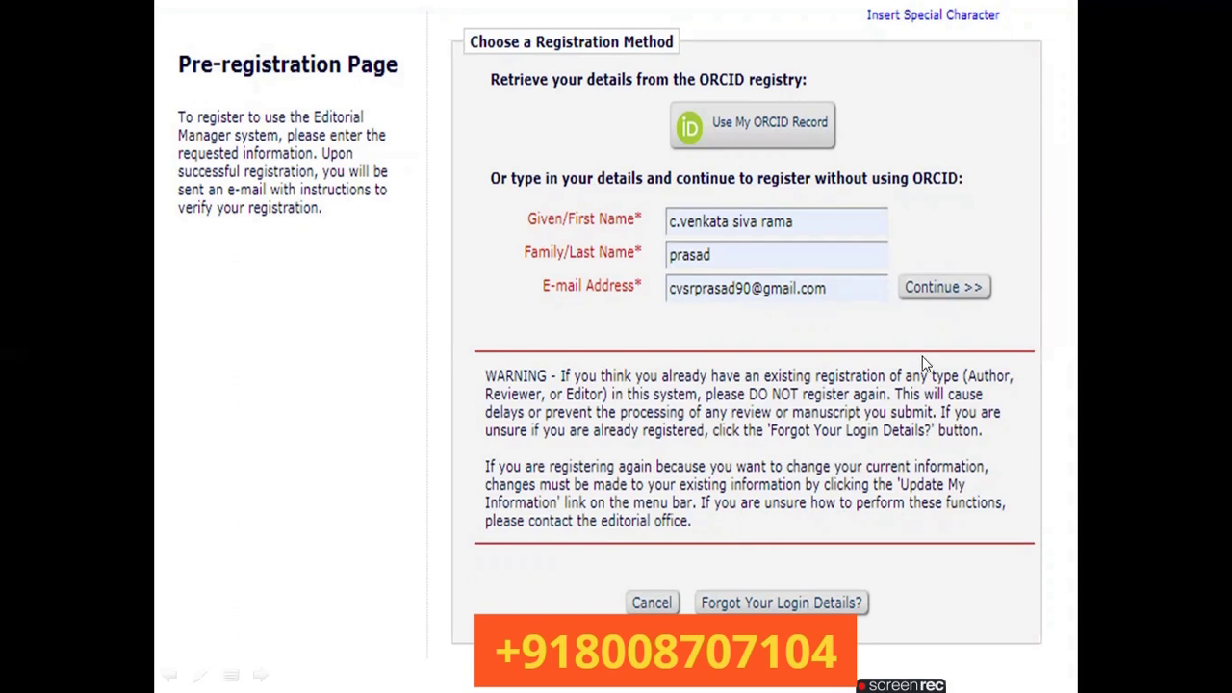
click(958, 342)
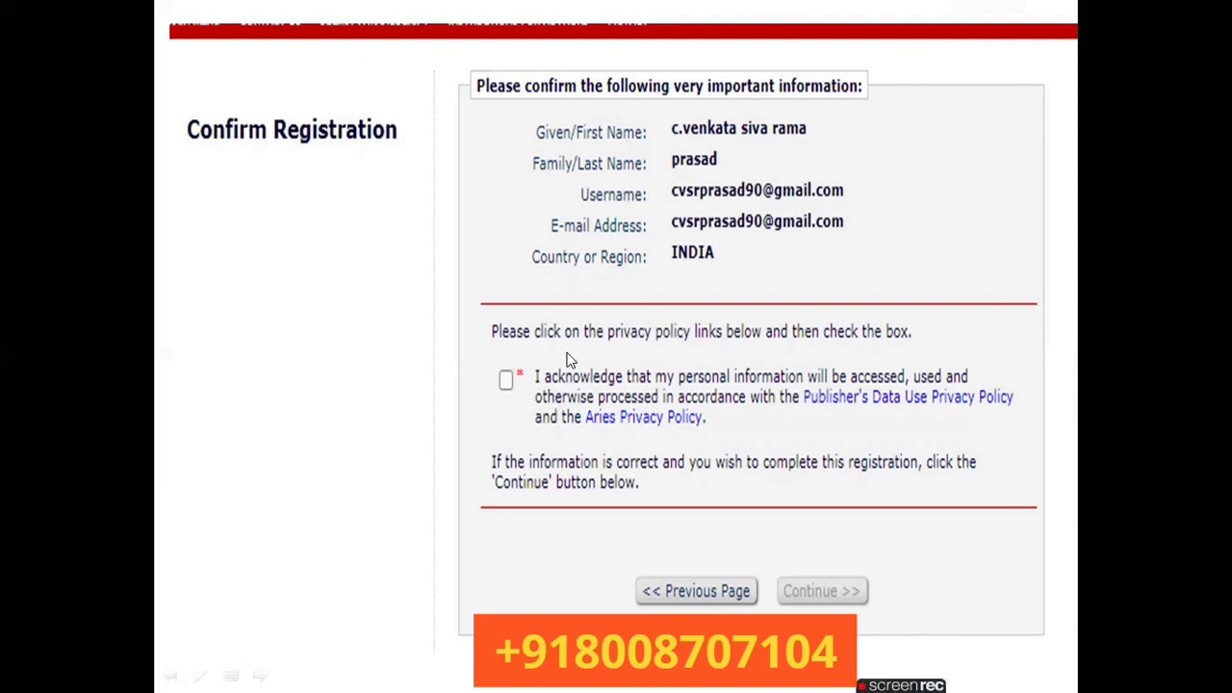
click(798, 607)
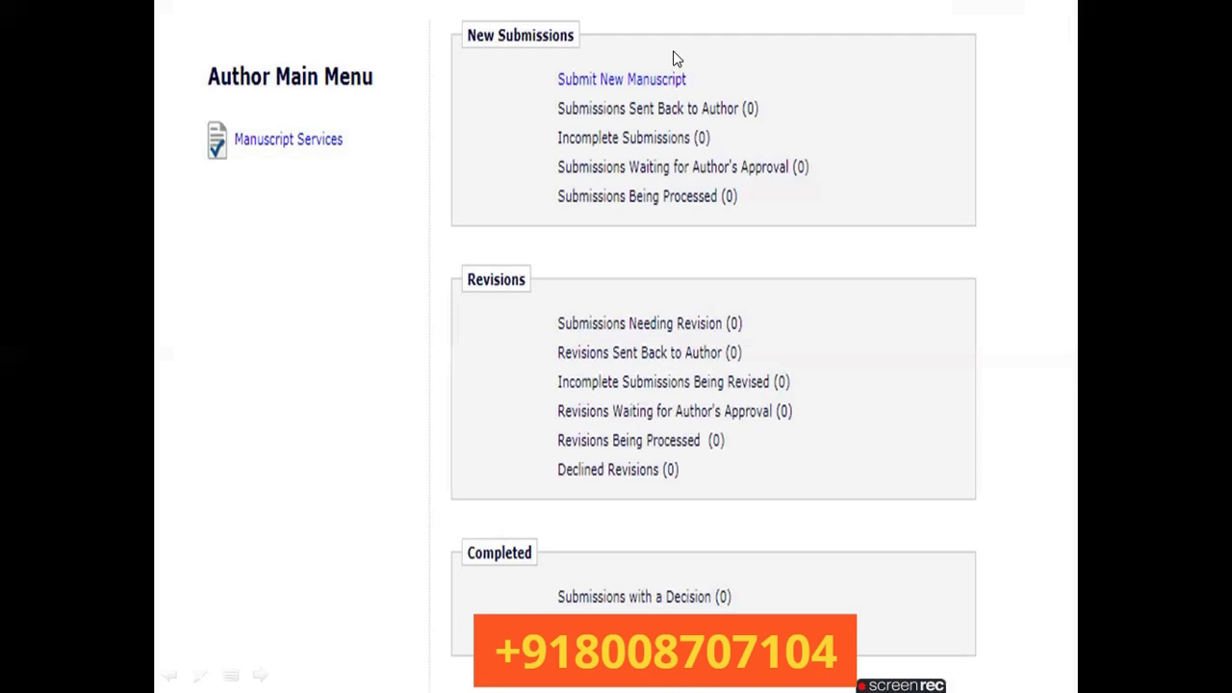
Advance the slide show from the Author Main Menu through Article Type Selection, General Information and Review Preferences to the Additional Information questionnaire
click(464, 215)
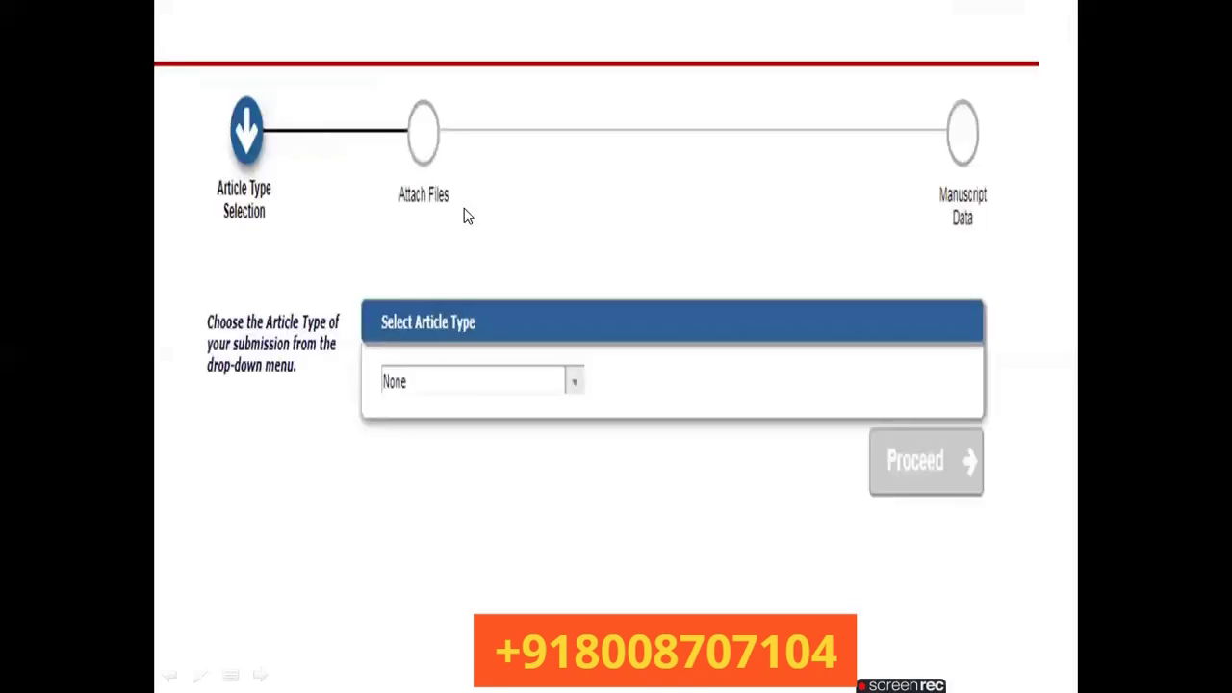
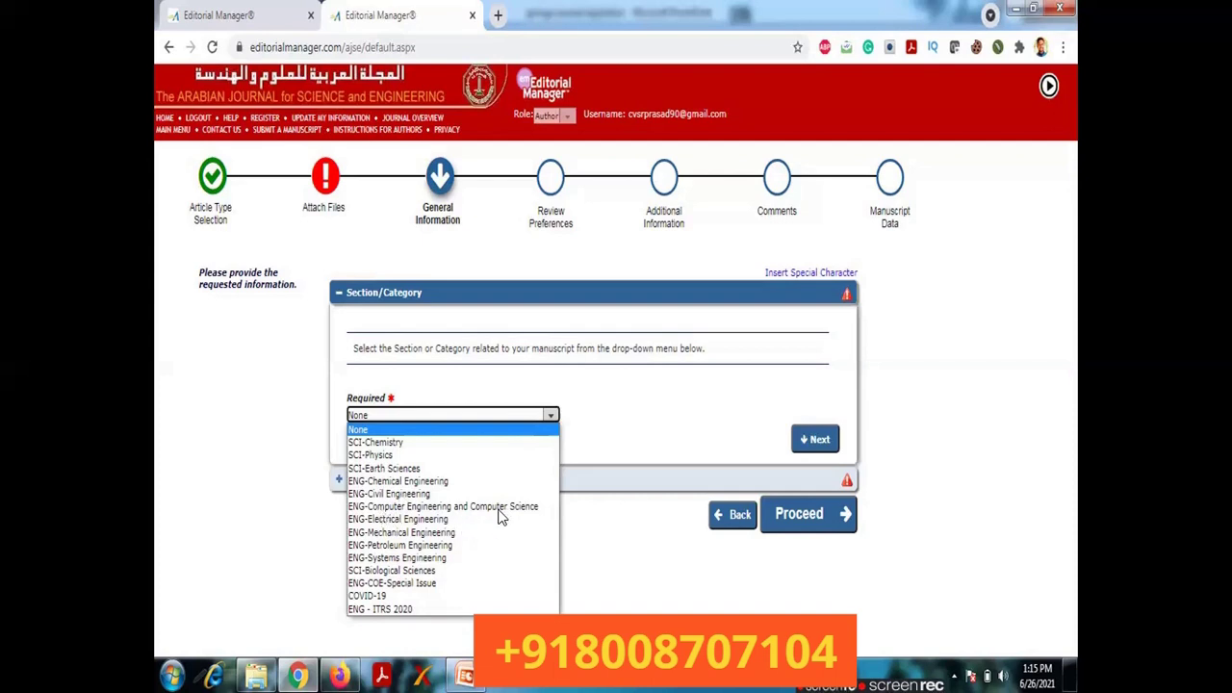
click(845, 513)
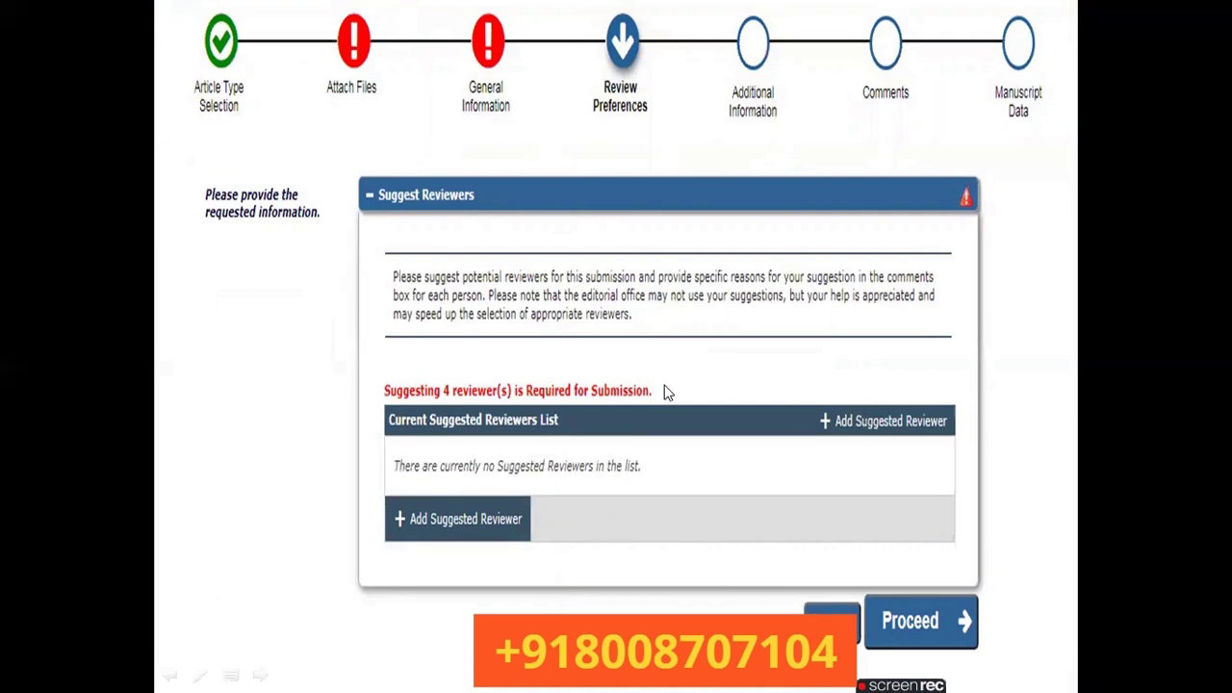
click(966, 619)
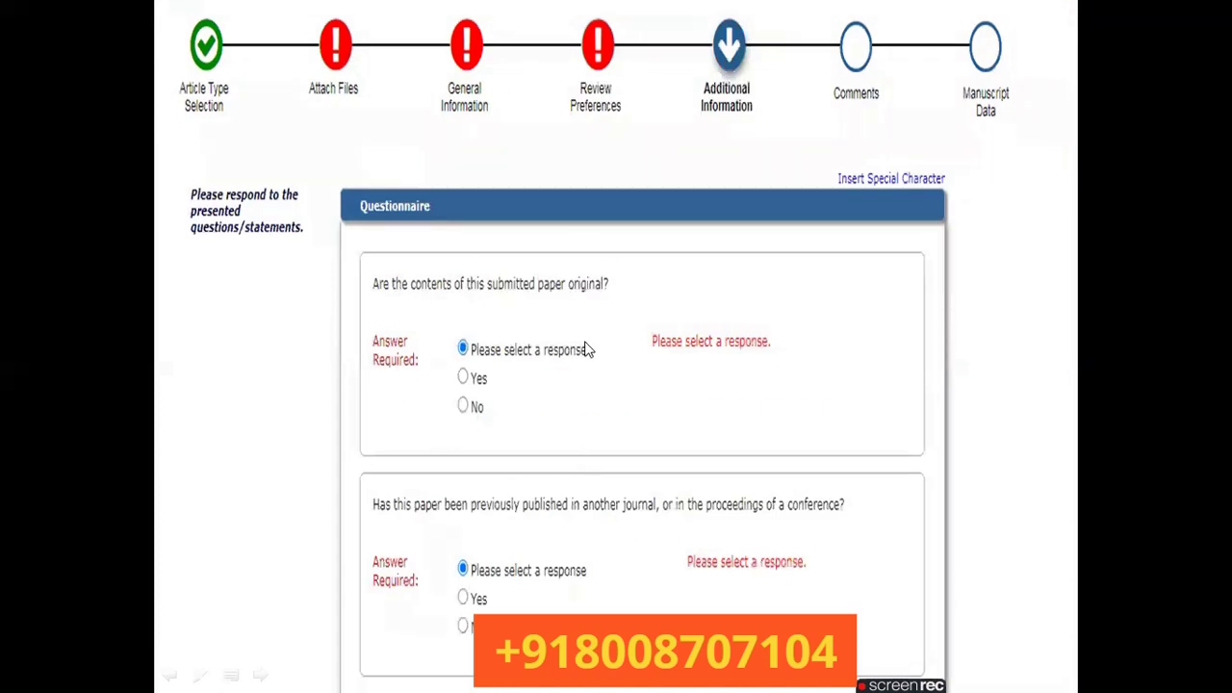